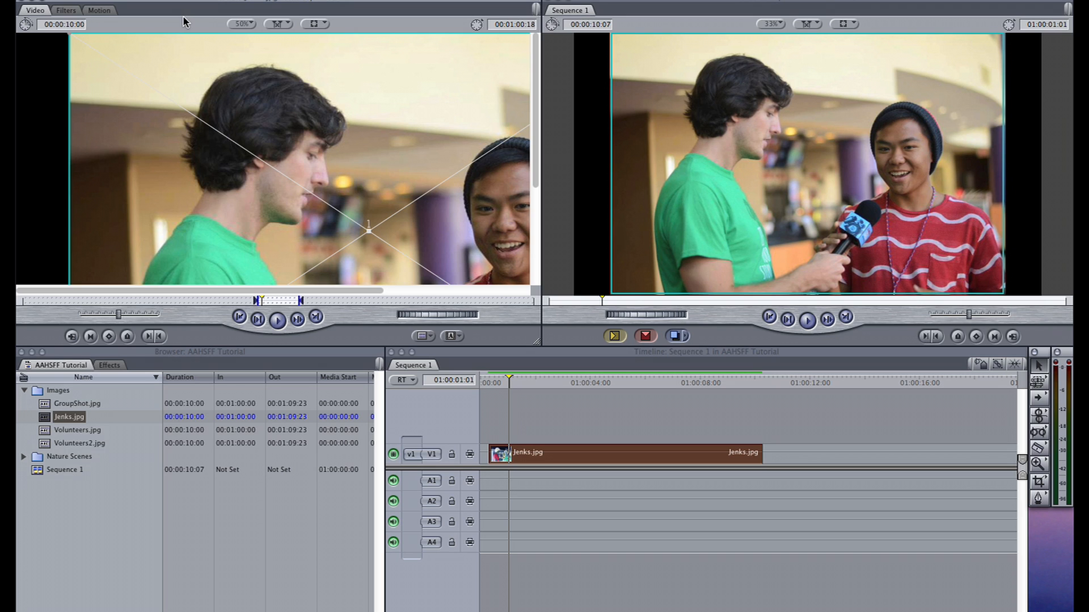
- Open the motion settings of the Jenks.jpg clip and enlarge its scale to 213
{"action": "left_click", "coordinate": [105, 11]}
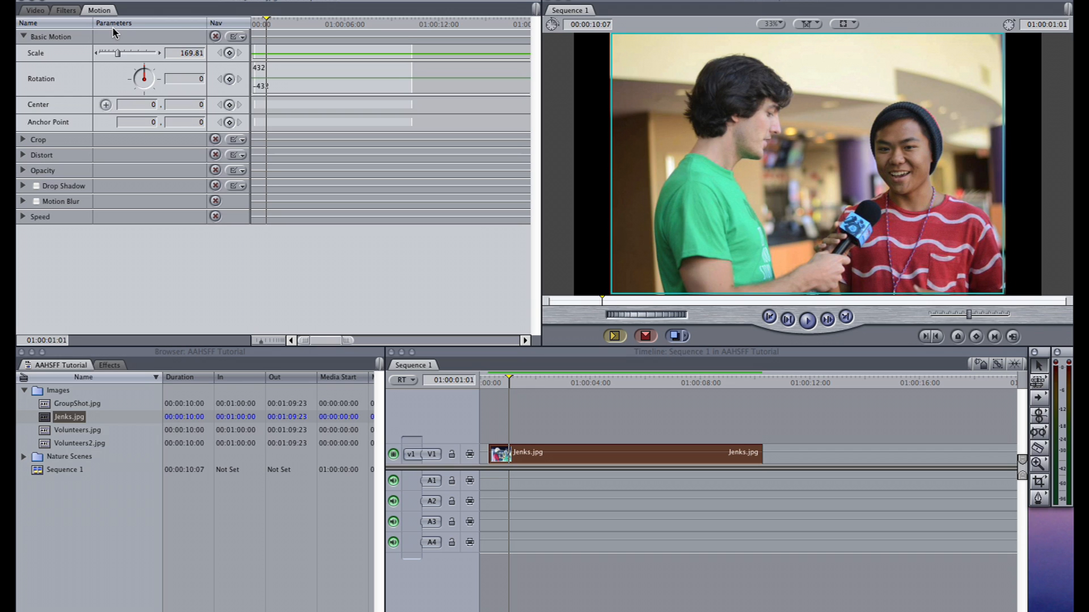
{"action": "left_click_drag", "start_coordinate": [117, 53], "coordinate": [119, 54]}
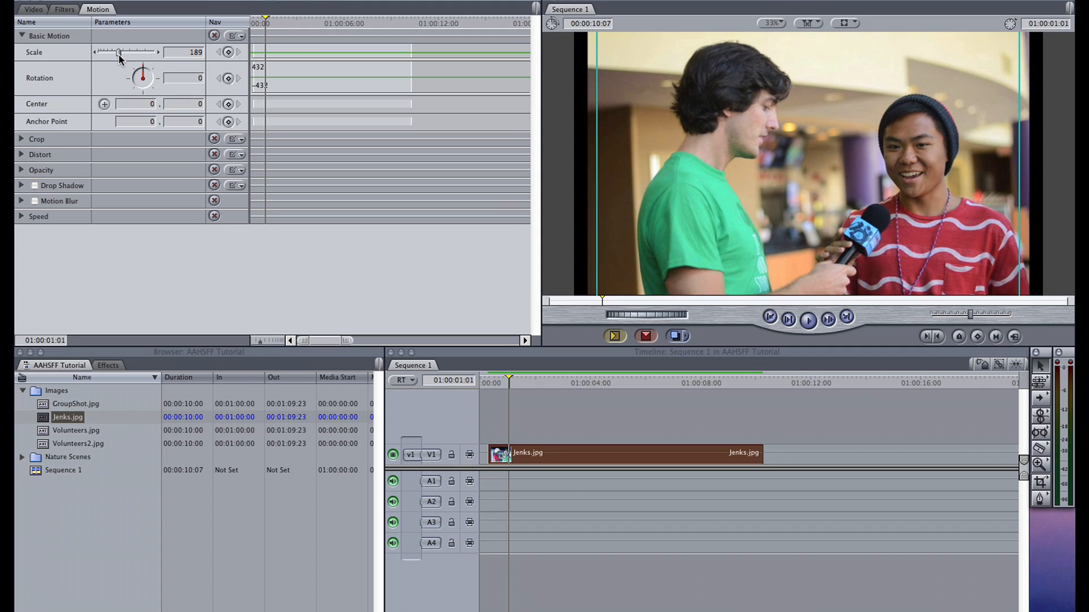
{"action": "left_click_drag", "start_coordinate": [118, 54], "coordinate": [121, 53]}
- Try the clip's crop and edge feather adjustments and return their values to 0
{"action": "left_click", "coordinate": [22, 139]}
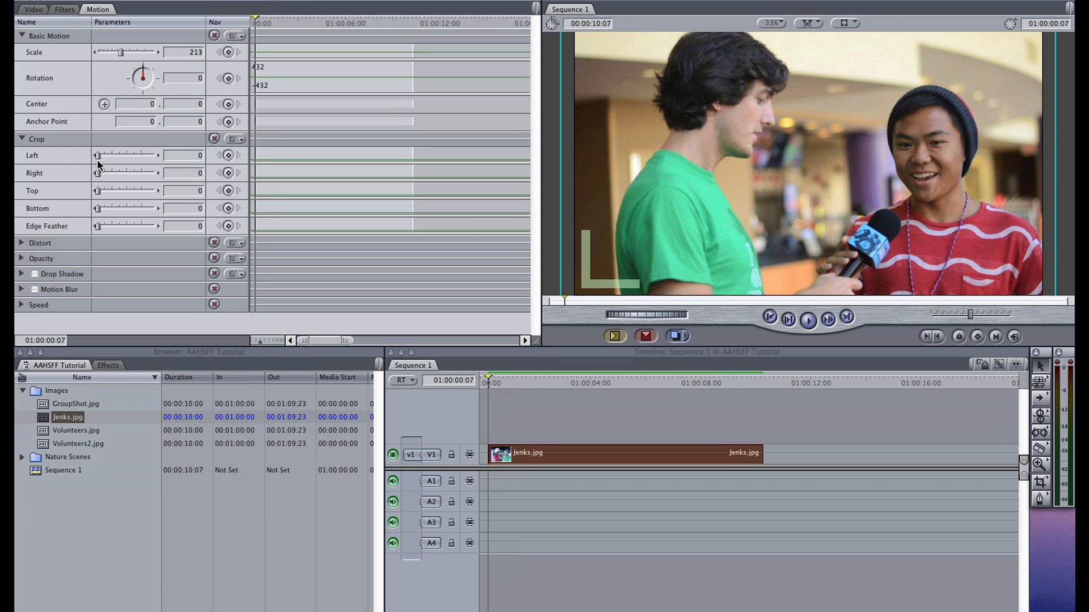
{"action": "mouse_move", "coordinate": [98, 158]}
{"action": "left_mouse_down"}
{"action": "mouse_move", "coordinate": [107, 153]}
{"action": "mouse_move", "coordinate": [98, 157]}
{"action": "mouse_move", "coordinate": [112, 171]}
{"action": "mouse_move", "coordinate": [98, 173]}
{"action": "left_mouse_up"}
{"action": "left_click_drag", "start_coordinate": [110, 225], "coordinate": [81, 229]}
- Try the clip's opacity adjustment, bring it back to 100, and collapse the crop parameters
{"action": "left_click", "coordinate": [21, 259]}
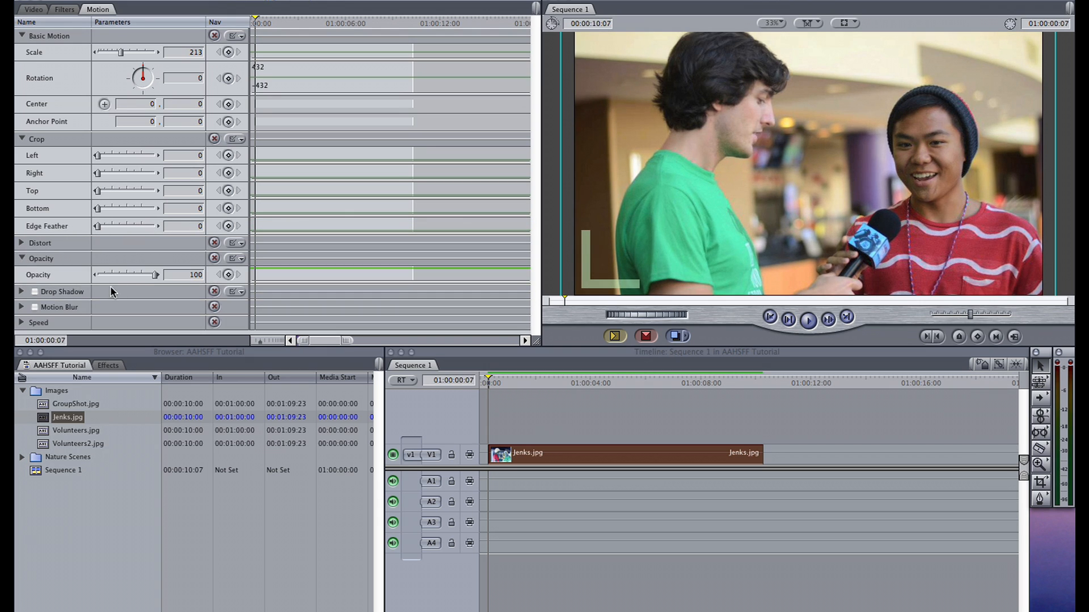
{"action": "mouse_move", "coordinate": [141, 276]}
{"action": "left_mouse_down"}
{"action": "mouse_move", "coordinate": [128, 275]}
{"action": "mouse_move", "coordinate": [161, 273]}
{"action": "left_mouse_up"}
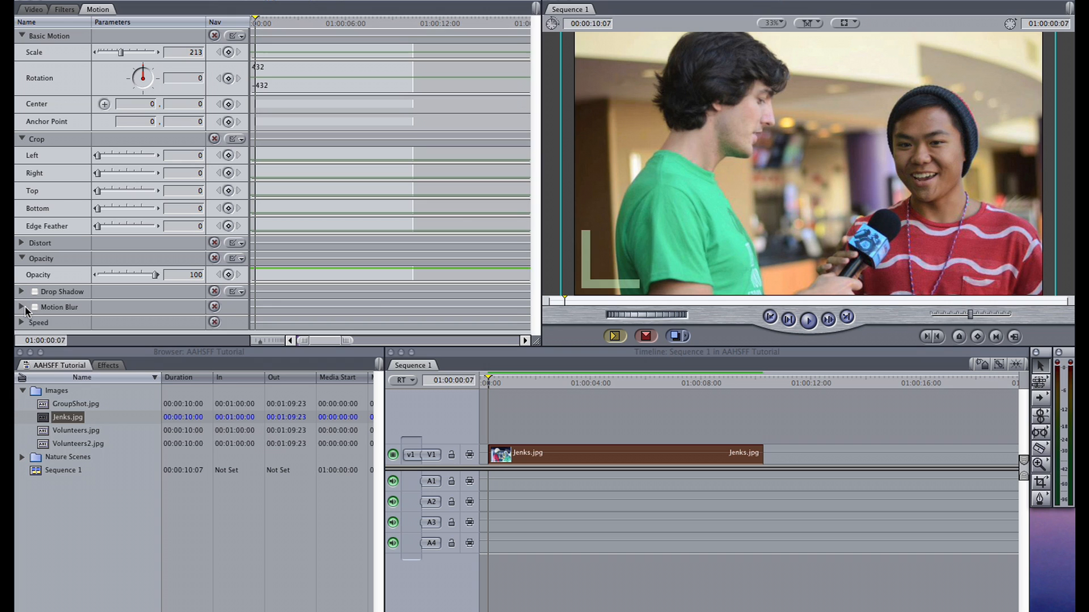
{"action": "left_click", "coordinate": [23, 307]}
{"action": "left_click", "coordinate": [24, 308]}
{"action": "left_click", "coordinate": [23, 139]}
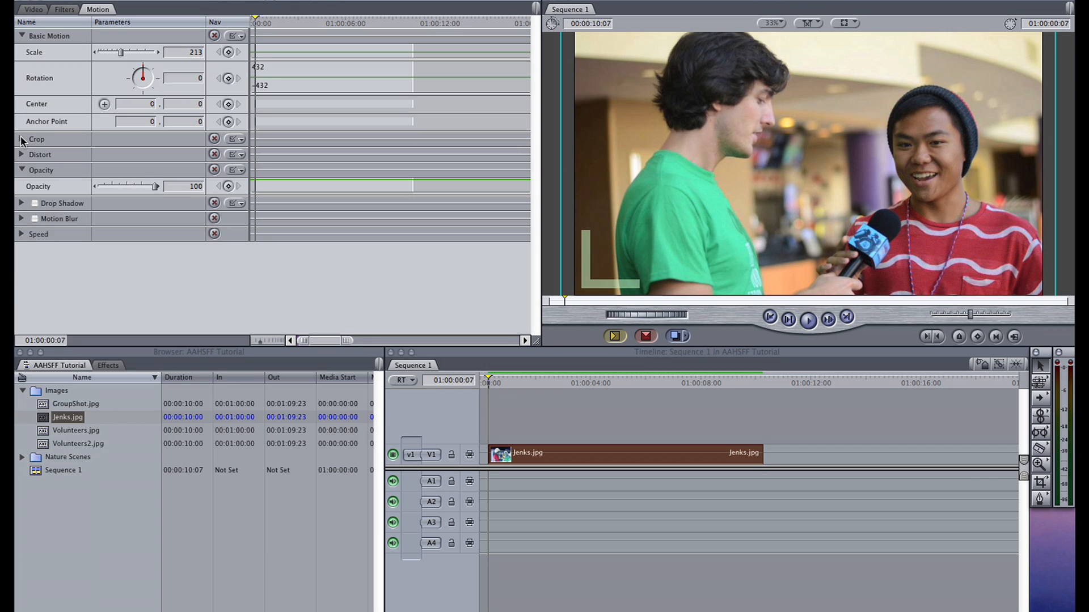
- Add a Center keyframe at 01:00:00:03 with the position at 0, 0
{"action": "left_click_drag", "start_coordinate": [257, 27], "coordinate": [253, 24]}
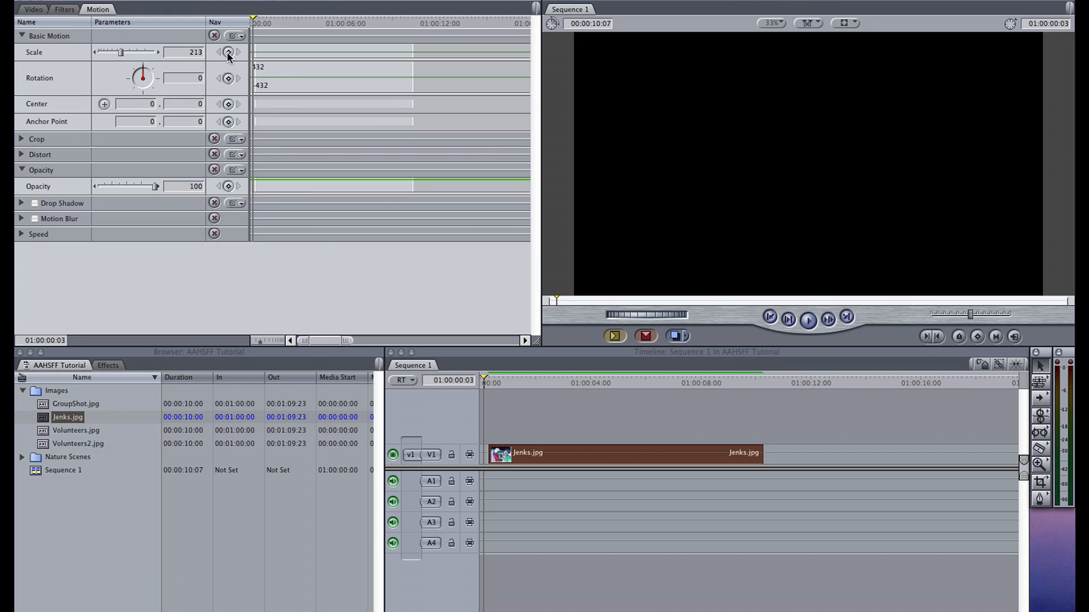
{"action": "left_click", "coordinate": [229, 105]}
{"action": "left_click", "coordinate": [486, 384]}
{"action": "left_click_drag", "start_coordinate": [486, 379], "coordinate": [489, 379]}
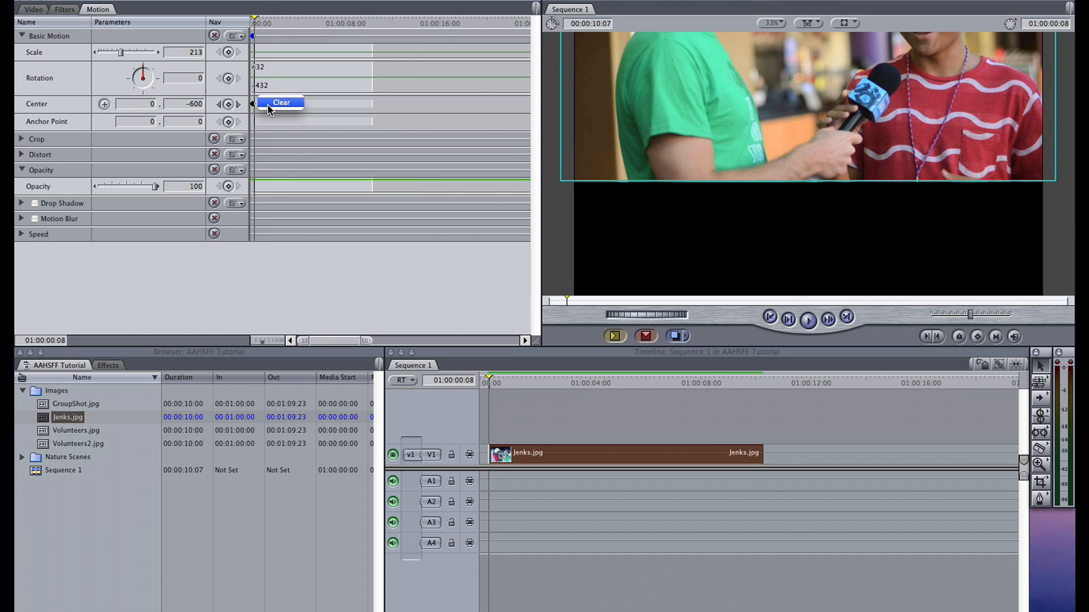
- Add a second Center keyframe at 01:00:12:02 with the vertical position set to -600
{"action": "left_click", "coordinate": [267, 102]}
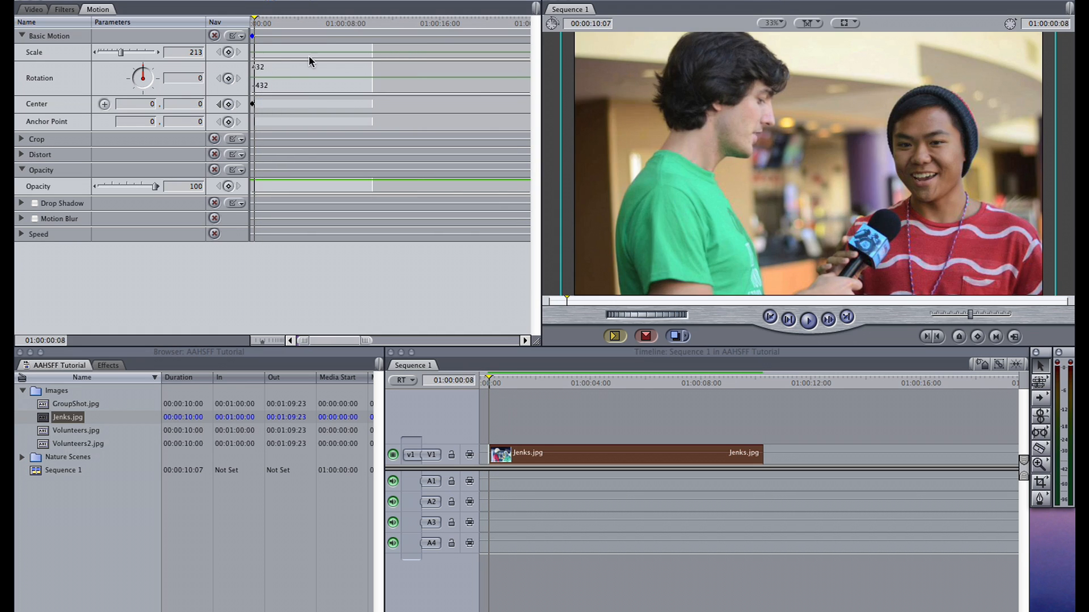
{"action": "left_click", "coordinate": [393, 19]}
{"action": "left_click", "coordinate": [228, 105]}
{"action": "left_click", "coordinate": [200, 105]}
{"action": "type", "text": "-600"}
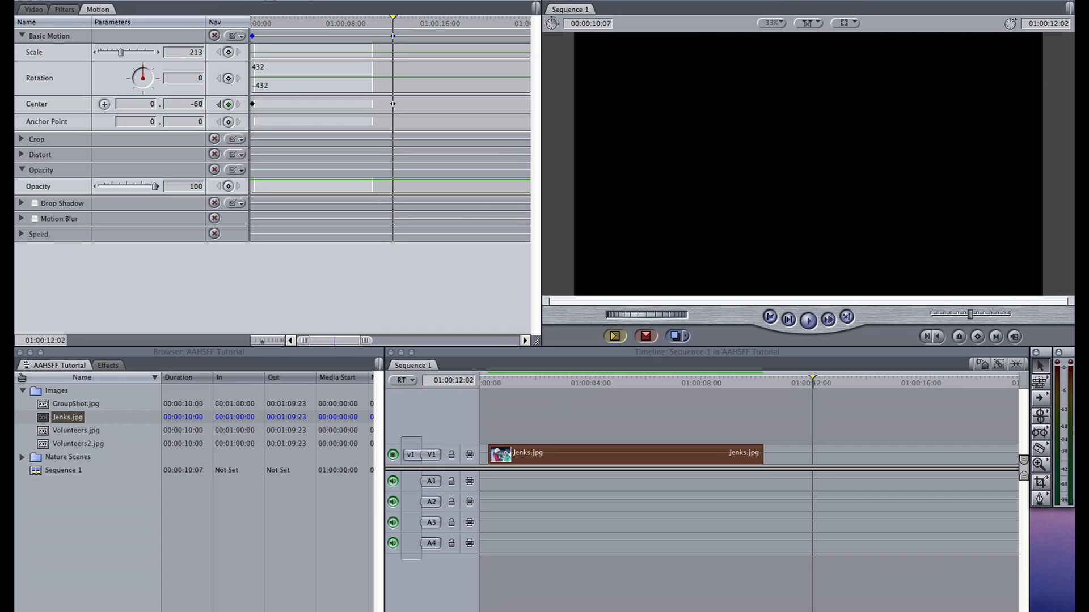
- Play the sequence from its start twice to preview the vertical movement of the image
{"action": "left_click", "coordinate": [491, 382]}
{"action": "left_click_drag", "start_coordinate": [492, 383], "coordinate": [484, 383]}
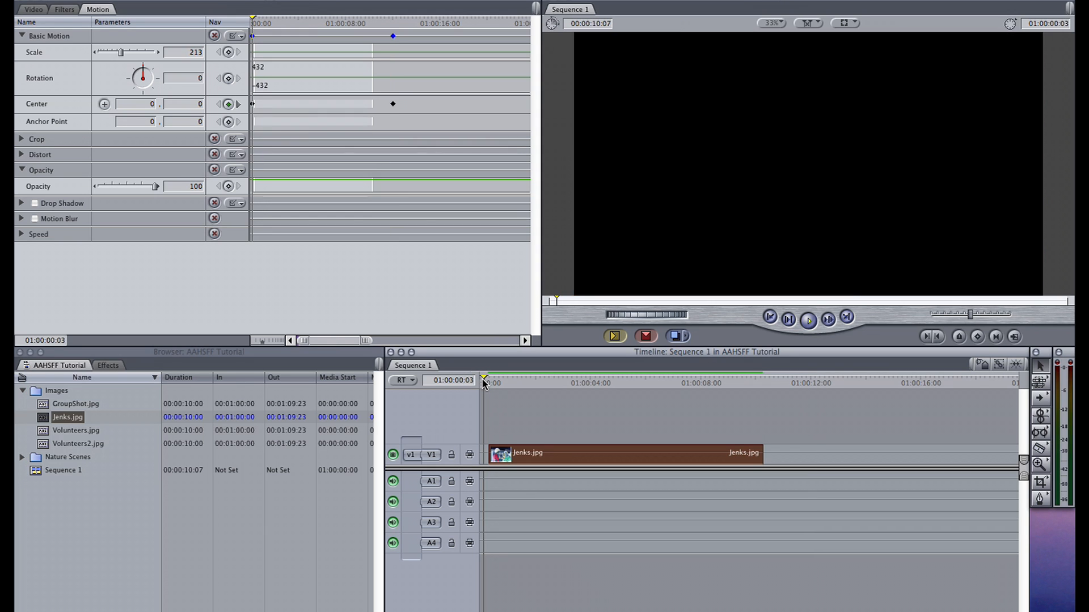
{"action": "key", "text": "space"}
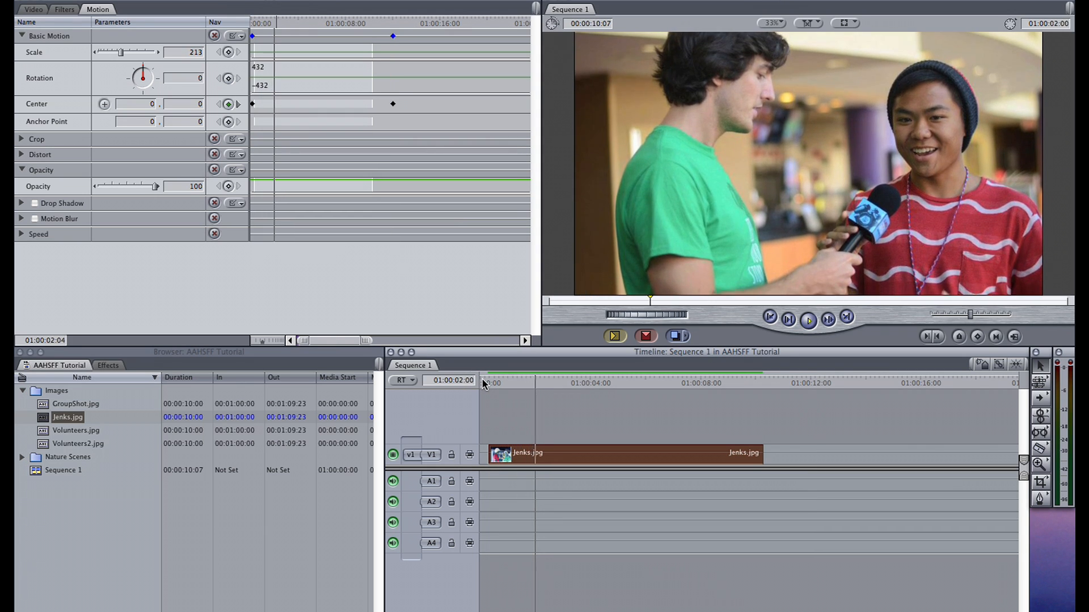
{"action": "key", "text": "space"}
{"action": "left_click", "coordinate": [523, 398]}
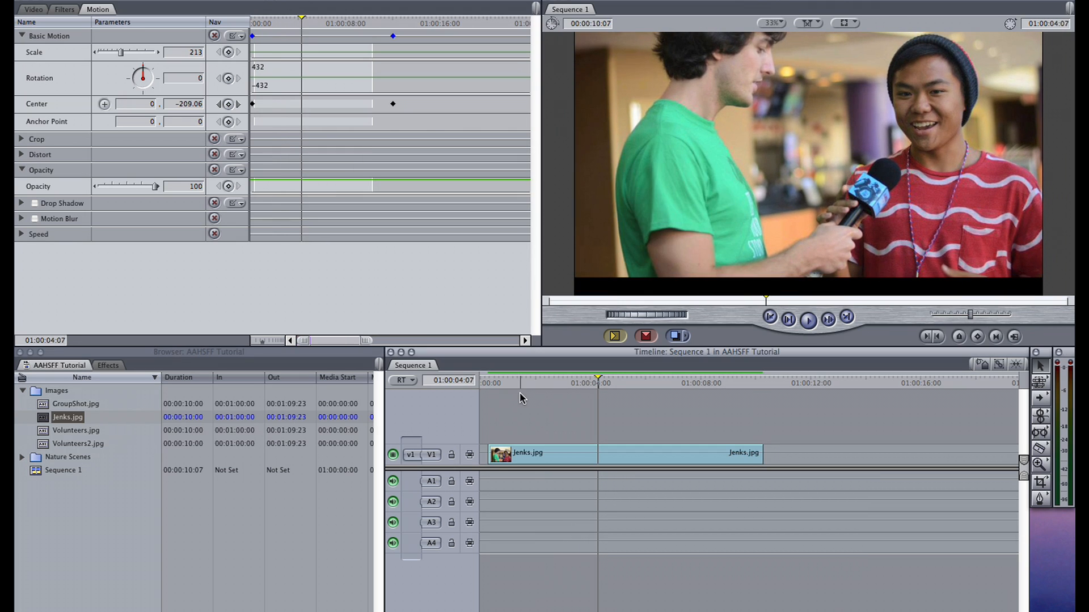
{"action": "left_click", "coordinate": [484, 381]}
{"action": "key", "text": "space"}
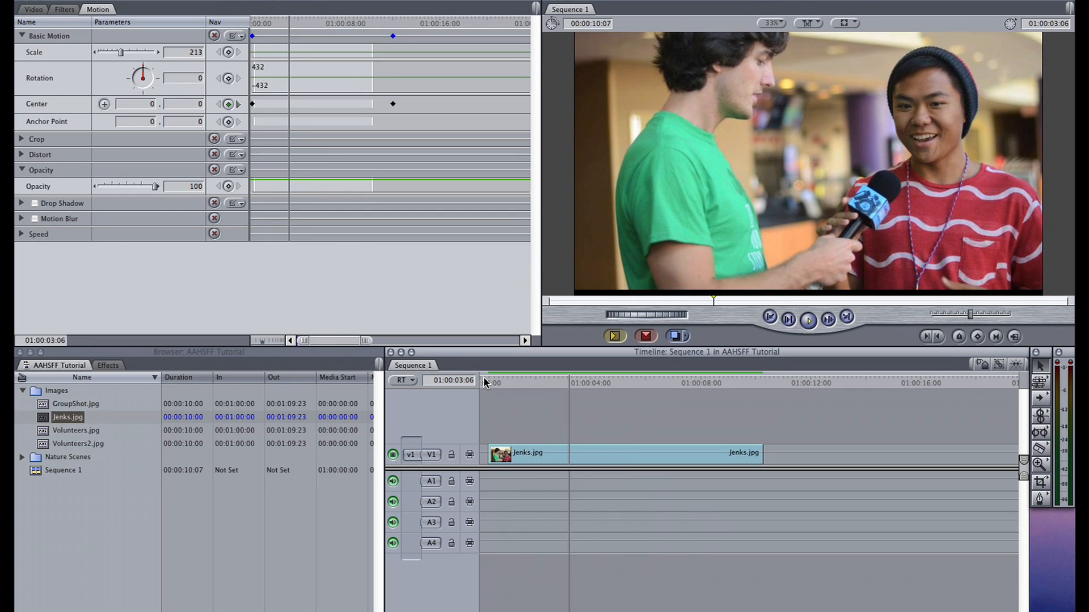
{"action": "key", "text": "space"}
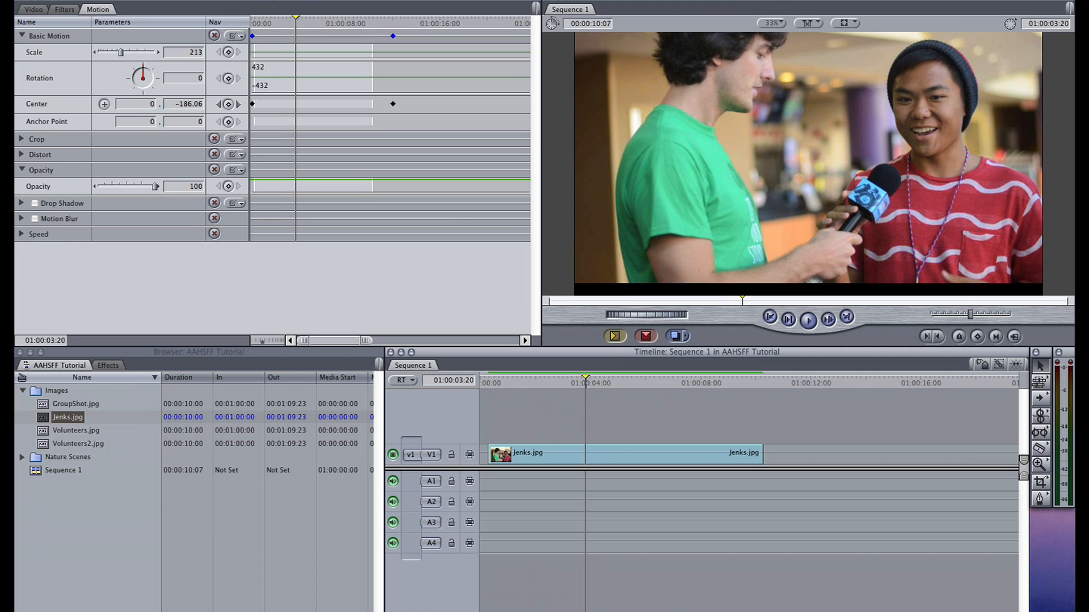
- Move the second Center keyframe out to about 01:00:25:00 and play the sequence to check the movement speed
{"action": "left_click", "coordinate": [392, 104]}
{"action": "left_click_drag", "start_coordinate": [392, 104], "coordinate": [547, 103]}
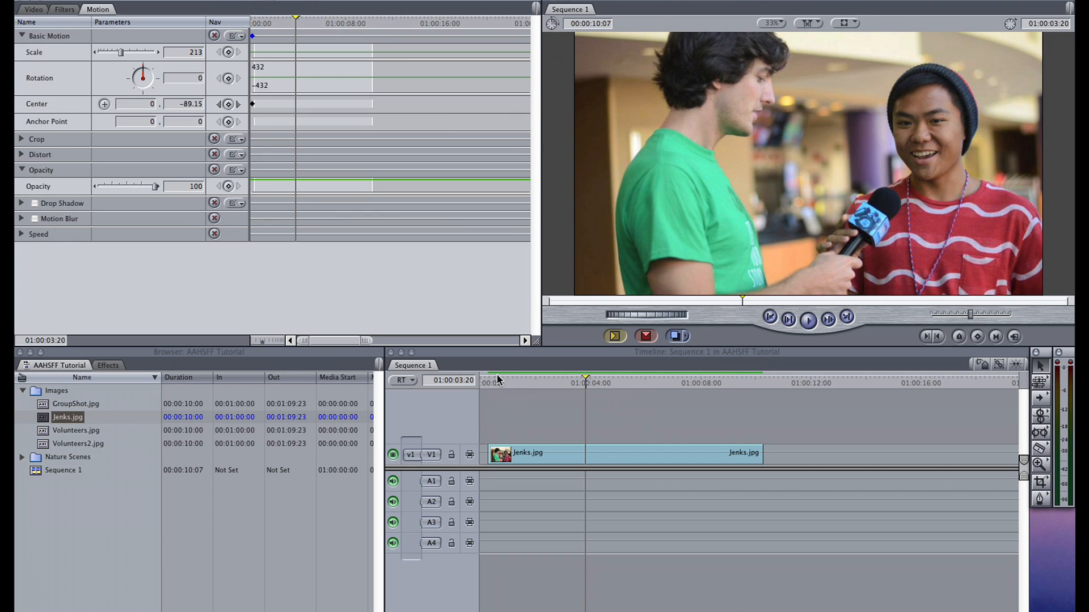
{"action": "left_click", "coordinate": [492, 380]}
{"action": "key", "text": "space"}
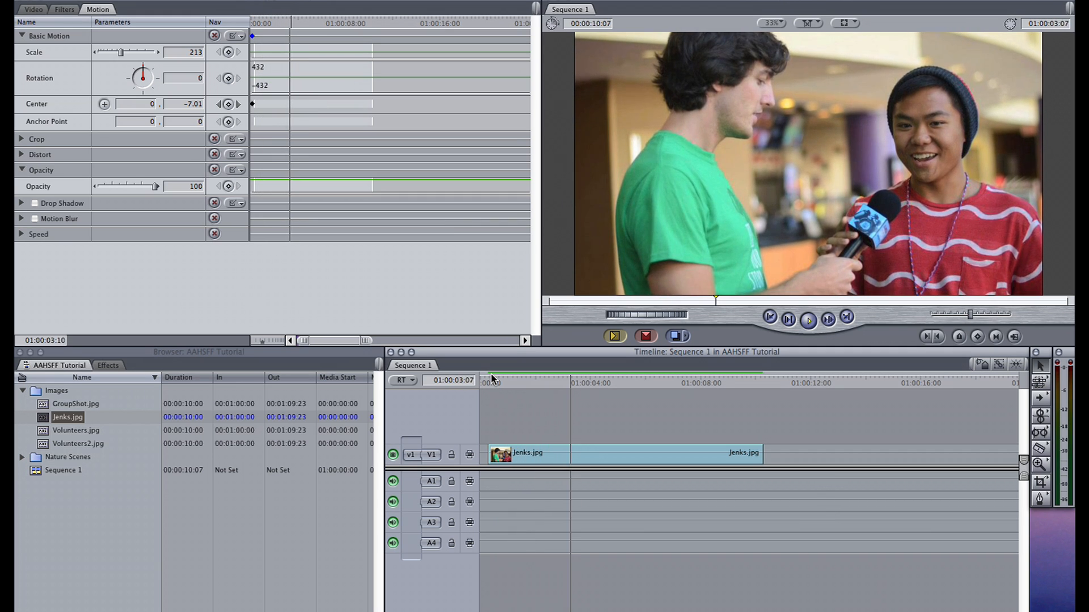
{"action": "key", "text": "space"}
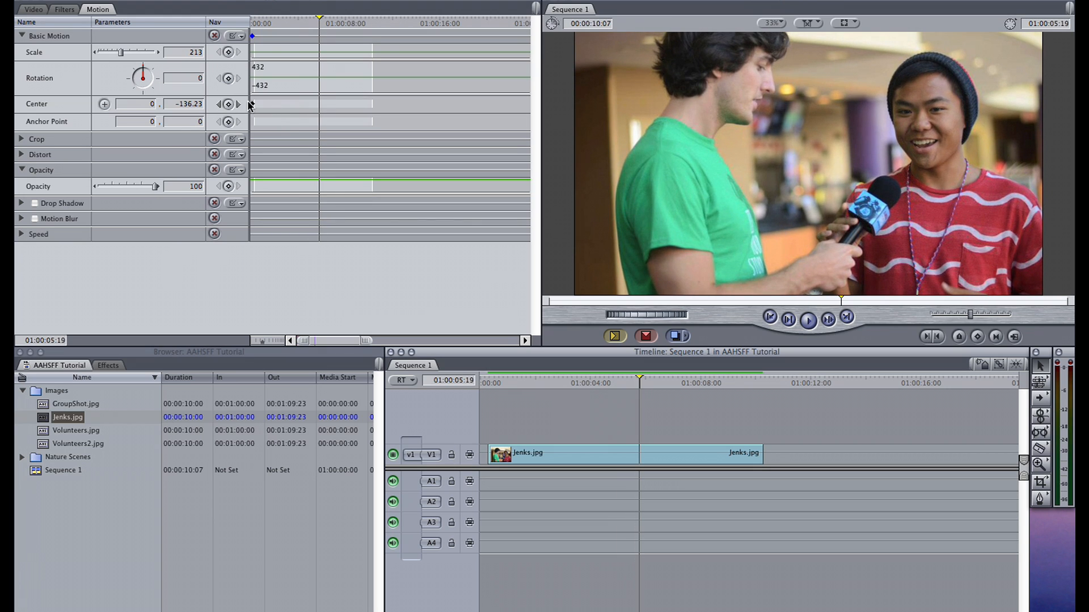
- Clear both Center keyframes, first the late one and then the one at the clip's start
{"action": "scroll", "coordinate": [400, 103], "scroll_direction": "right", "scroll_amount": 5}
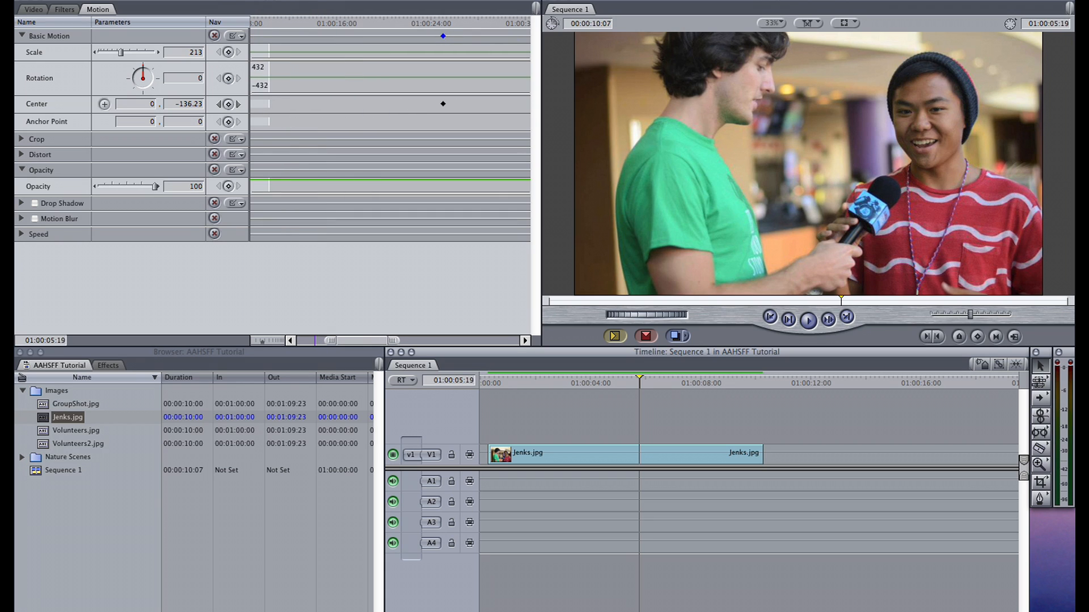
{"action": "left_click", "coordinate": [443, 104]}
{"action": "right_click", "coordinate": [443, 105]}
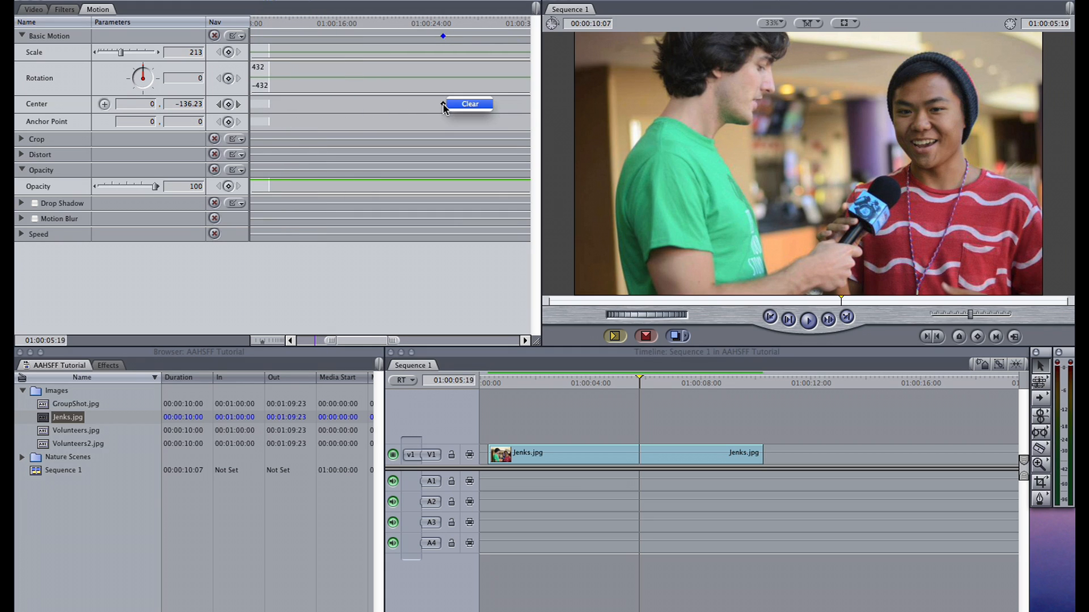
{"action": "left_click", "coordinate": [456, 105]}
{"action": "scroll", "coordinate": [455, 104], "scroll_direction": "left", "scroll_amount": 5}
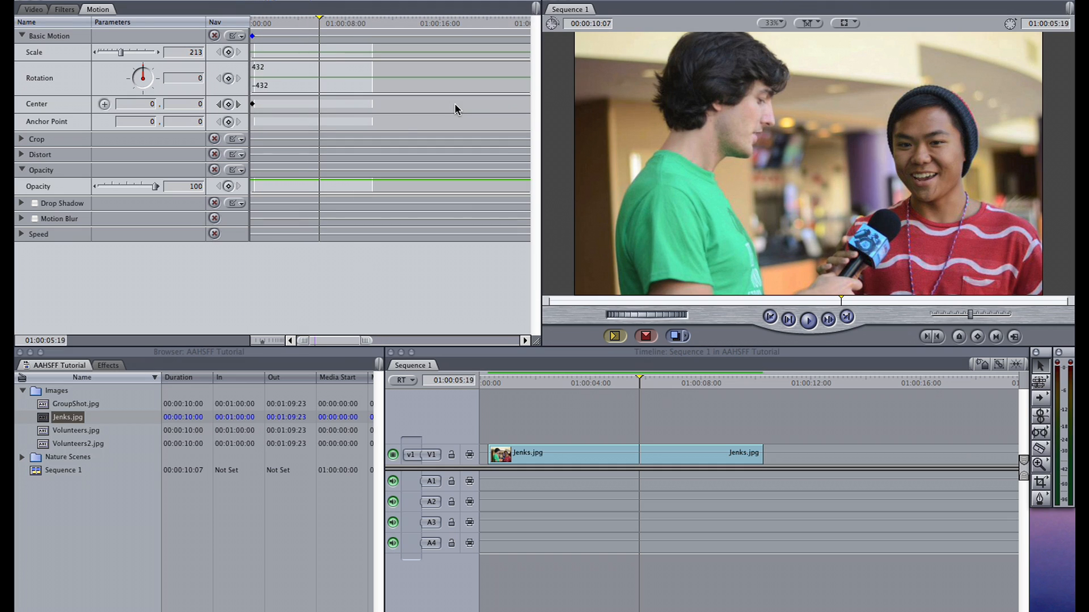
{"action": "right_click", "coordinate": [253, 104]}
{"action": "left_click", "coordinate": [275, 101]}
- Add Anchor Point keyframes at the clip's start and at 01:00:11:15, set the latter's horizontal value to -400, and preview the movement
{"action": "type", "text": "300"}
{"action": "key", "text": "Return"}
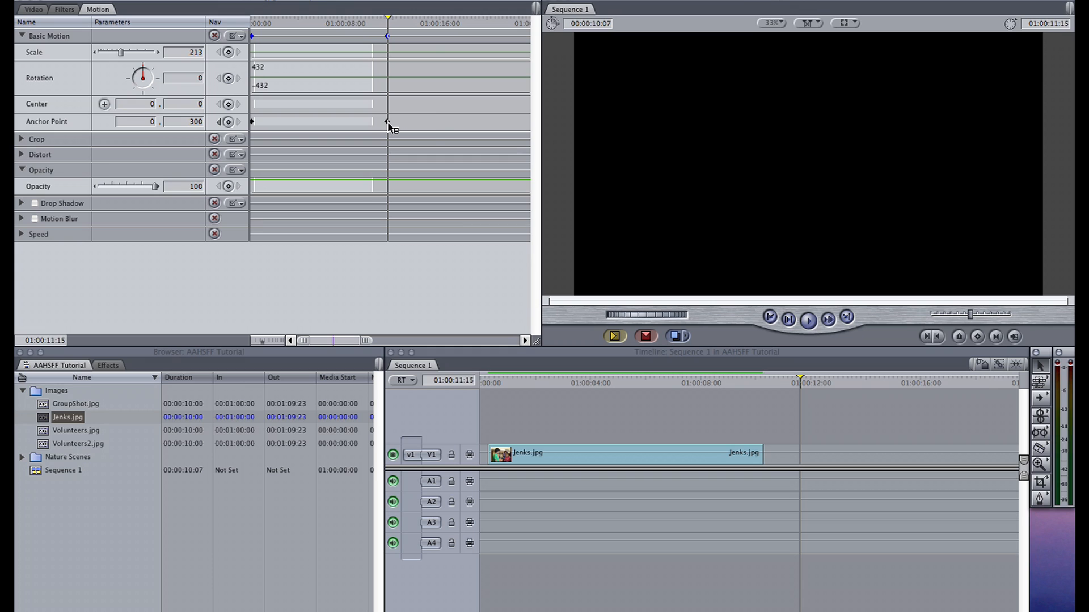
{"action": "right_click", "coordinate": [387, 121]}
{"action": "left_click", "coordinate": [429, 120]}
{"action": "left_click", "coordinate": [228, 123]}
{"action": "left_click", "coordinate": [228, 122]}
{"action": "left_click", "coordinate": [139, 122]}
{"action": "type", "text": "-"}
{"action": "left_click", "coordinate": [512, 383]}
{"action": "key", "text": "space"}
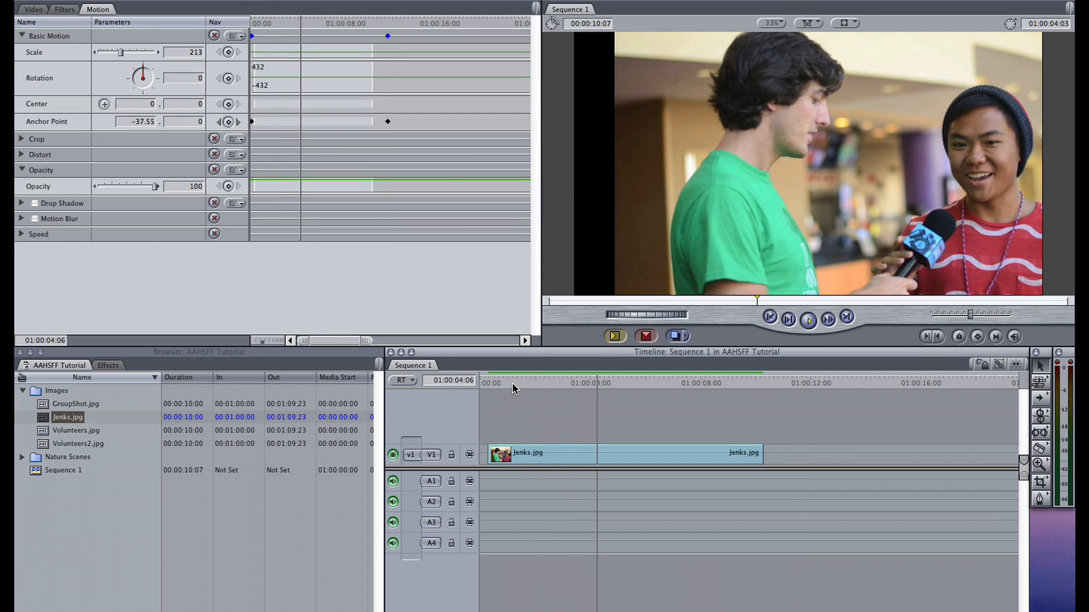
- Move the end Anchor Point keyframe to 01:00:11:09, change its horizontal value to a positive number, and preview the reversed movement
{"action": "left_click", "coordinate": [385, 24]}
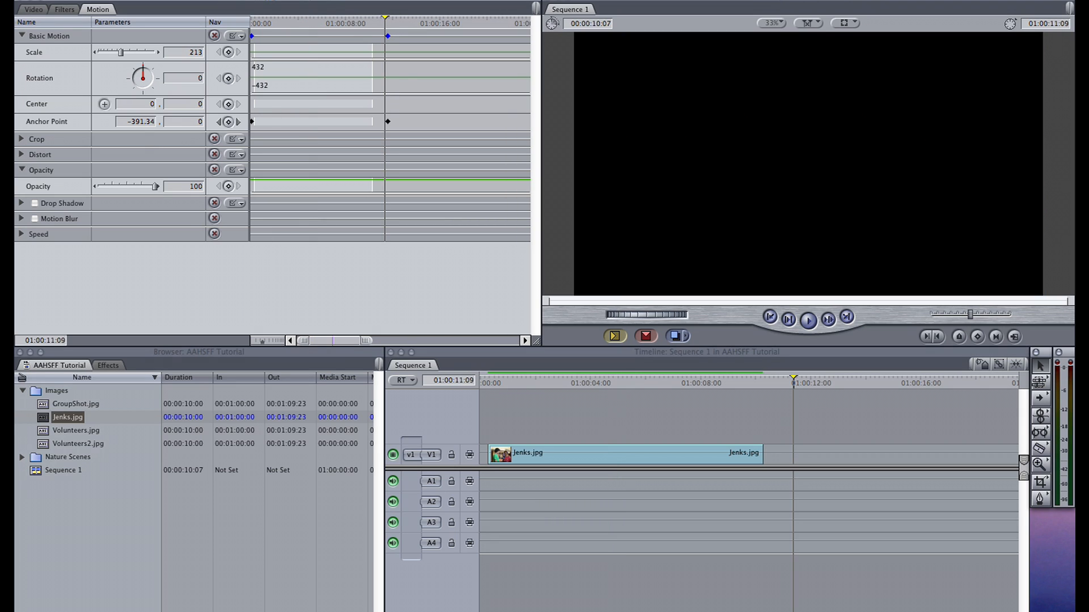
{"action": "left_click_drag", "start_coordinate": [388, 121], "coordinate": [385, 122]}
{"action": "left_click", "coordinate": [146, 124]}
{"action": "left_click", "coordinate": [522, 380]}
{"action": "key", "text": "space"}
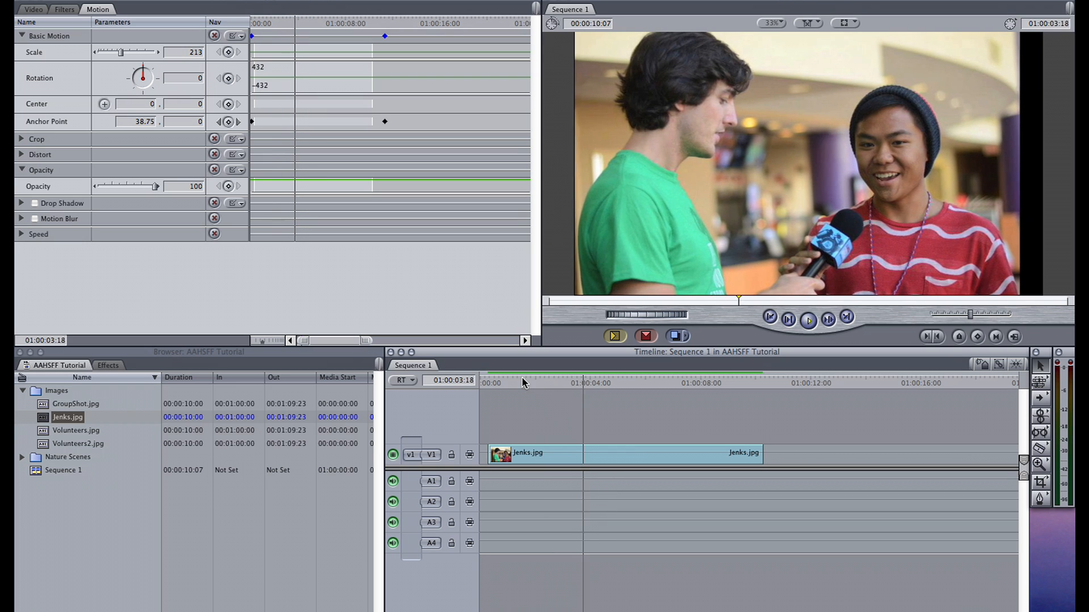
{"action": "key", "text": "space"}
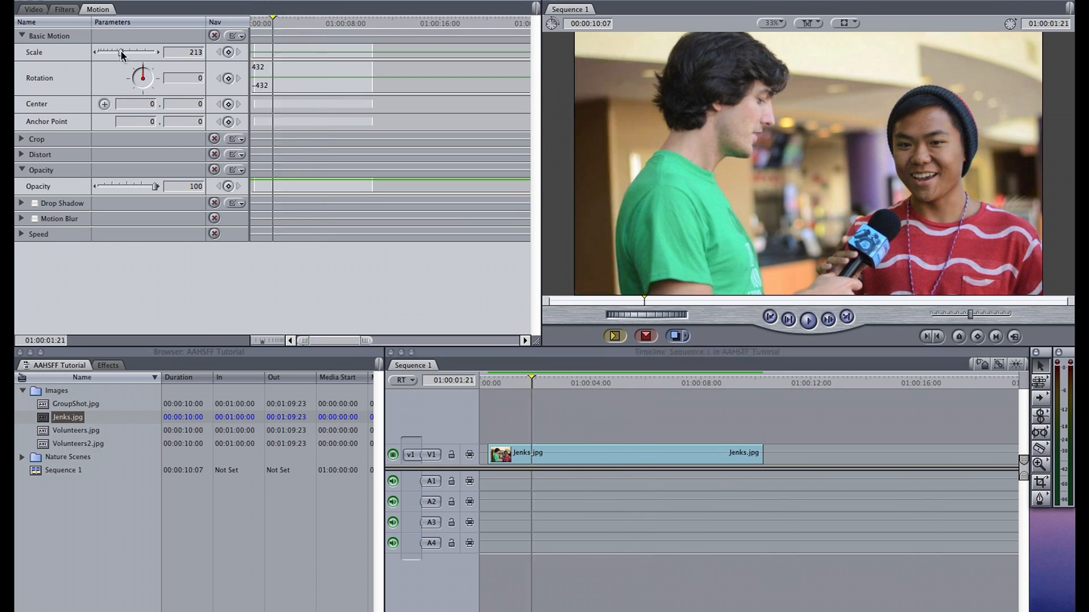
- Reduce the clip's scale to 159 and set its rotation to -7, then collapse the opacity parameters
{"action": "left_click_drag", "start_coordinate": [120, 51], "coordinate": [144, 76]}
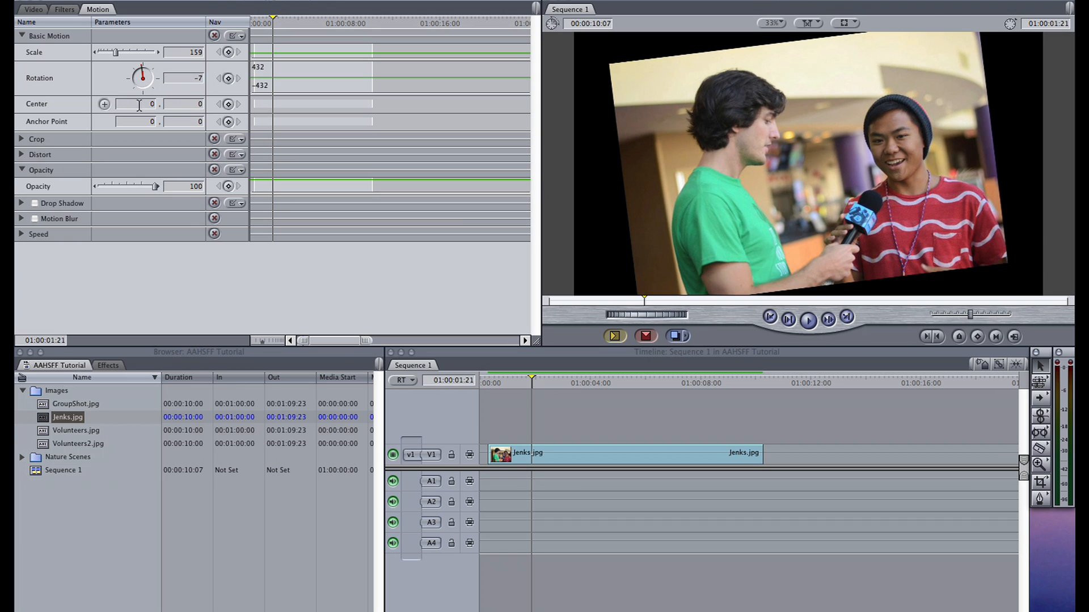
{"action": "left_click", "coordinate": [22, 170]}
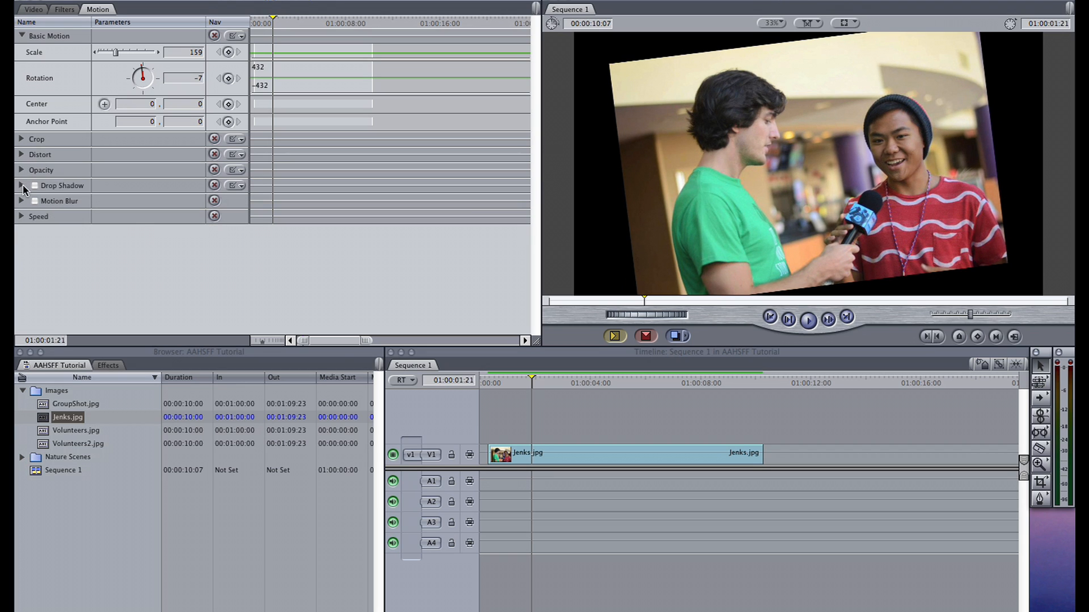
- Enable the clip's drop shadow and change the shadow color to light blue
{"action": "left_click", "coordinate": [22, 186]}
{"action": "left_click", "coordinate": [35, 185]}
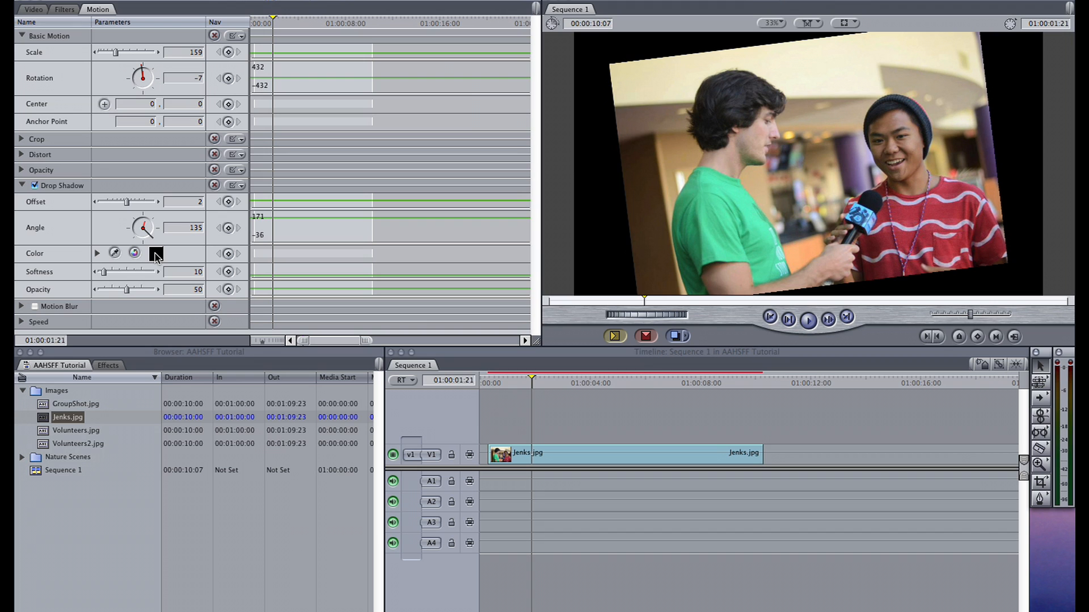
{"action": "left_click", "coordinate": [367, 364]}
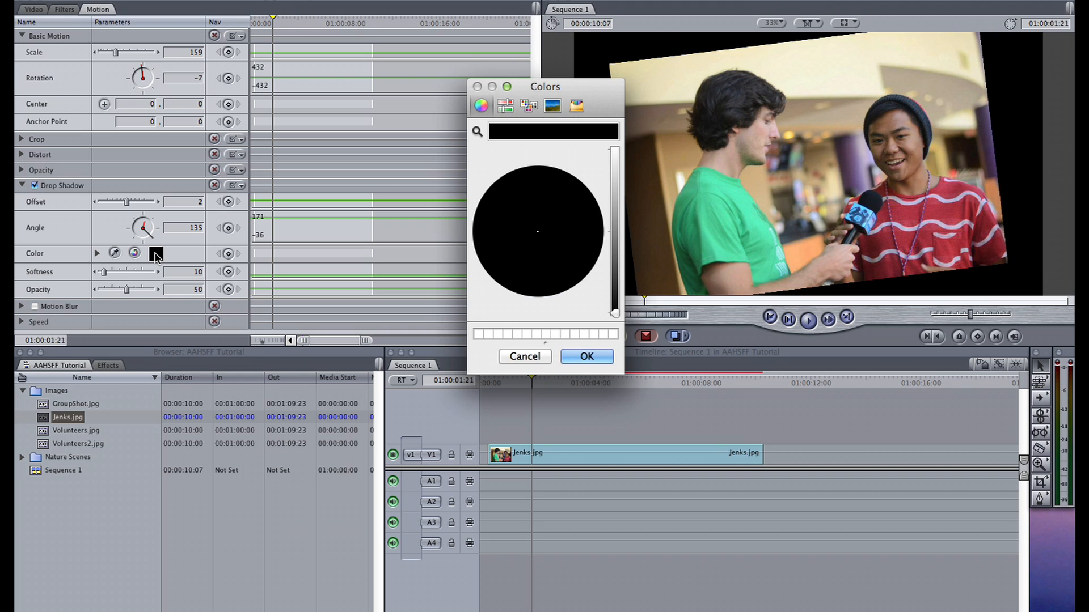
{"action": "left_click", "coordinate": [616, 153]}
{"action": "left_click", "coordinate": [557, 231]}
{"action": "mouse_move", "coordinate": [558, 232]}
{"action": "left_mouse_down"}
{"action": "mouse_move", "coordinate": [594, 239]}
{"action": "mouse_move", "coordinate": [532, 260]}
{"action": "mouse_move", "coordinate": [493, 251]}
{"action": "left_mouse_up"}
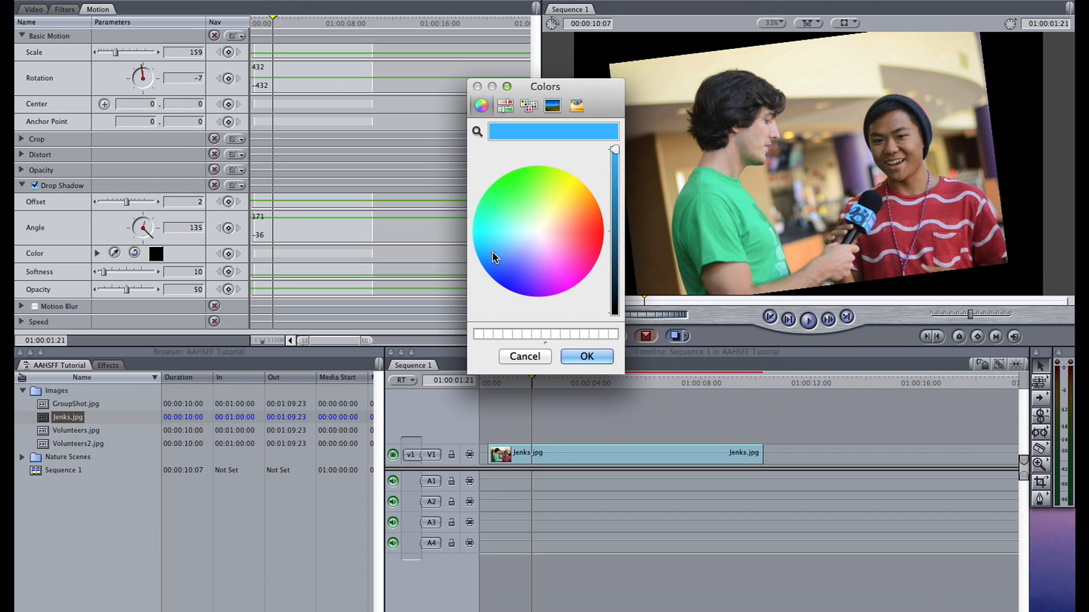
{"action": "left_click", "coordinate": [586, 358]}
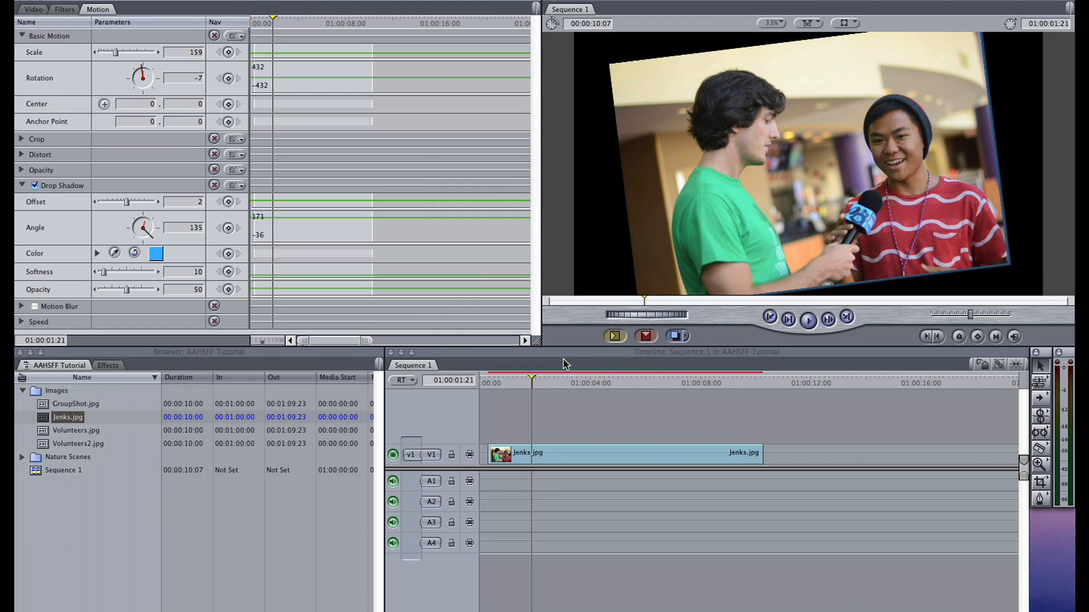
- Set the drop shadow's angle to 104, softness to 0, opacity to 100 and offset to 10
{"action": "mouse_move", "coordinate": [151, 238]}
{"action": "left_mouse_down"}
{"action": "mouse_move", "coordinate": [135, 239]}
{"action": "mouse_move", "coordinate": [131, 219]}
{"action": "mouse_move", "coordinate": [154, 231]}
{"action": "left_mouse_up"}
{"action": "left_click_drag", "start_coordinate": [105, 271], "coordinate": [172, 293]}
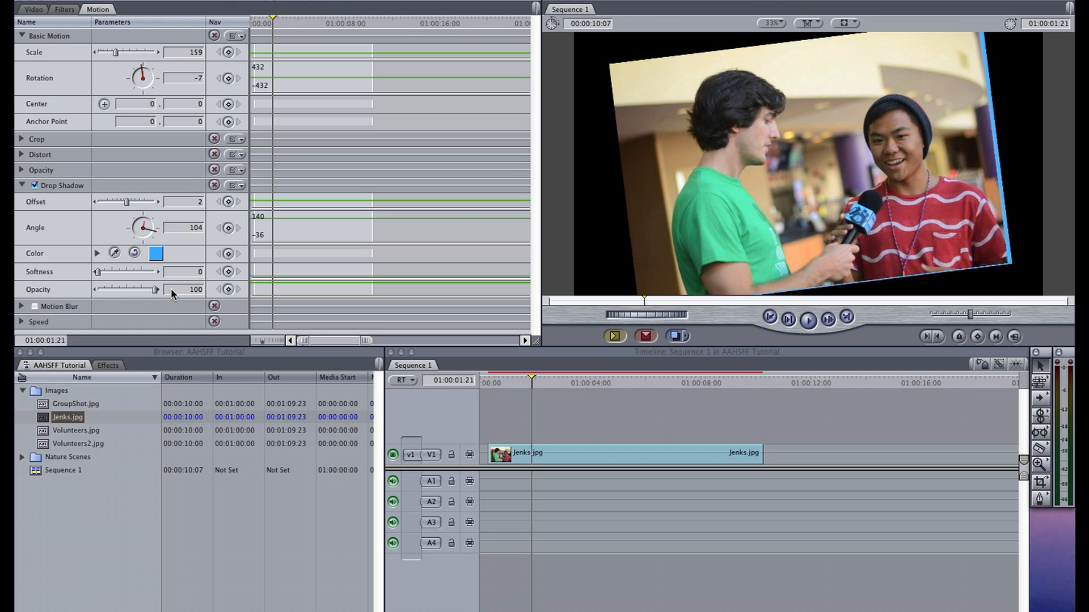
{"action": "left_click_drag", "start_coordinate": [127, 202], "coordinate": [132, 204]}
{"action": "left_click", "coordinate": [498, 380]}
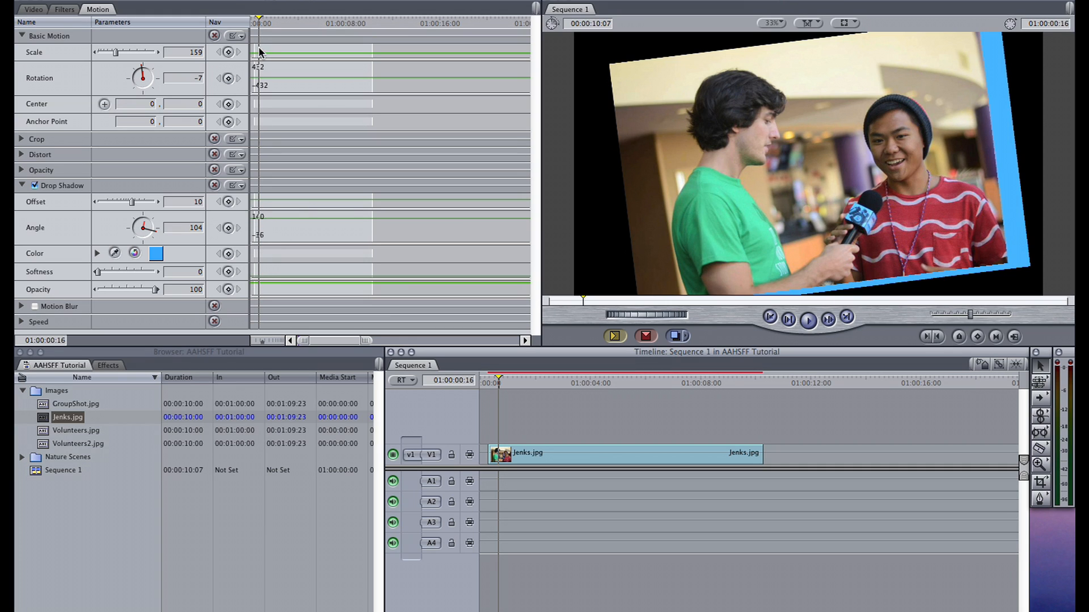
- Keyframe the drop shadow's opacity from 0 at 01:00:00:02 to 100 at 01:00:07:11
{"action": "left_click_drag", "start_coordinate": [259, 25], "coordinate": [251, 24]}
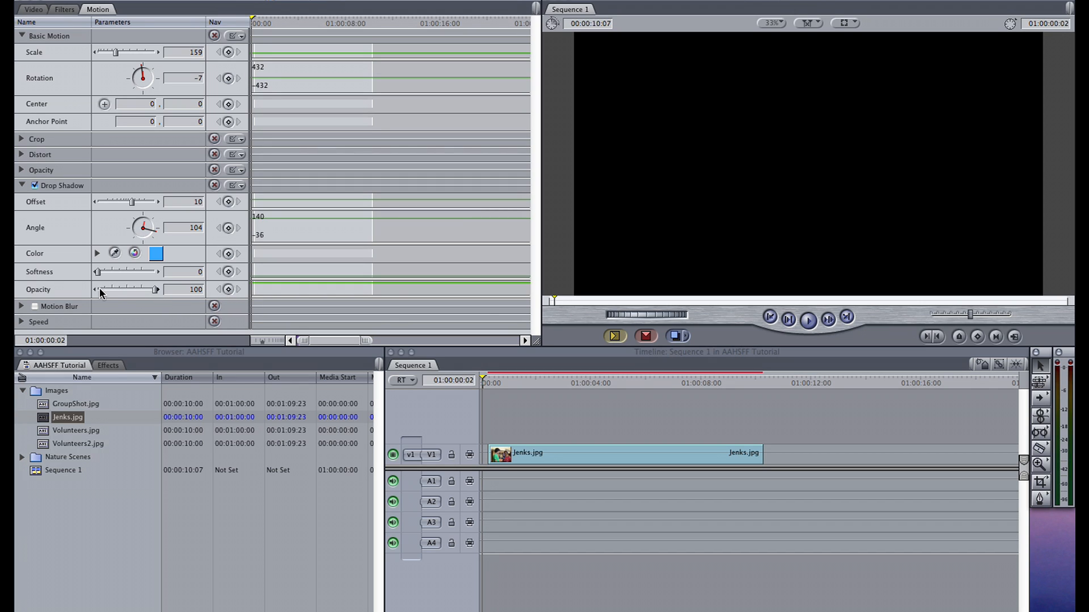
{"action": "left_click_drag", "start_coordinate": [153, 291], "coordinate": [90, 294]}
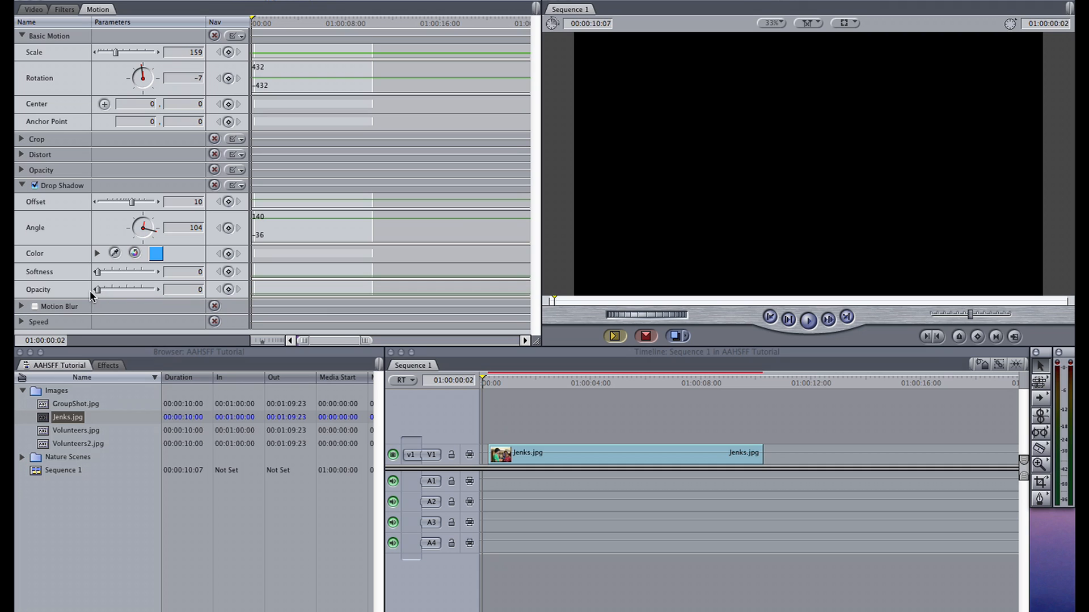
{"action": "left_click", "coordinate": [228, 290]}
{"action": "left_click", "coordinate": [397, 18]}
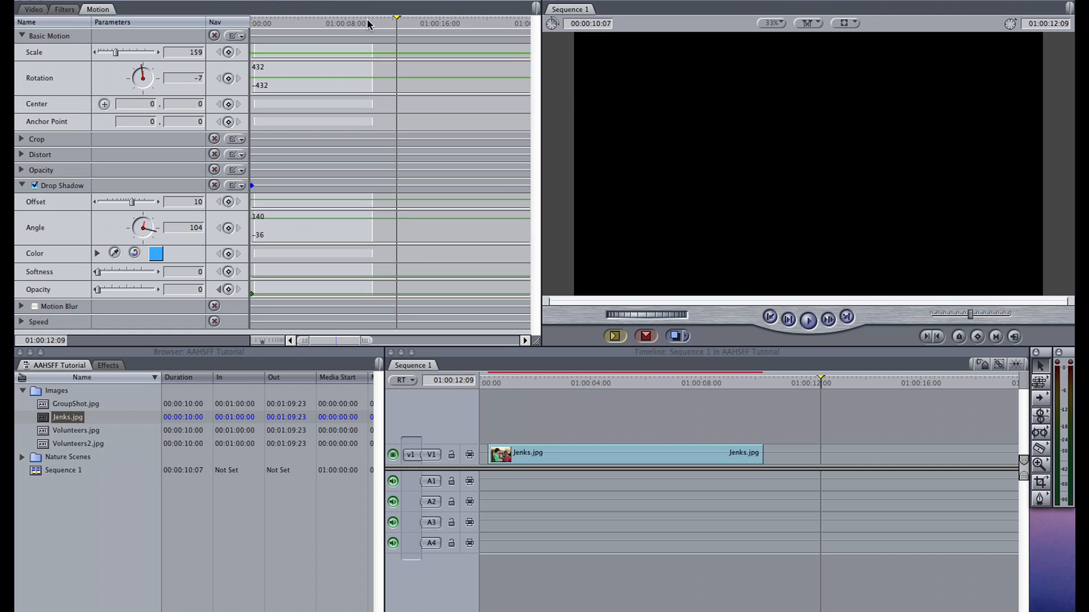
{"action": "left_click_drag", "start_coordinate": [373, 23], "coordinate": [339, 26]}
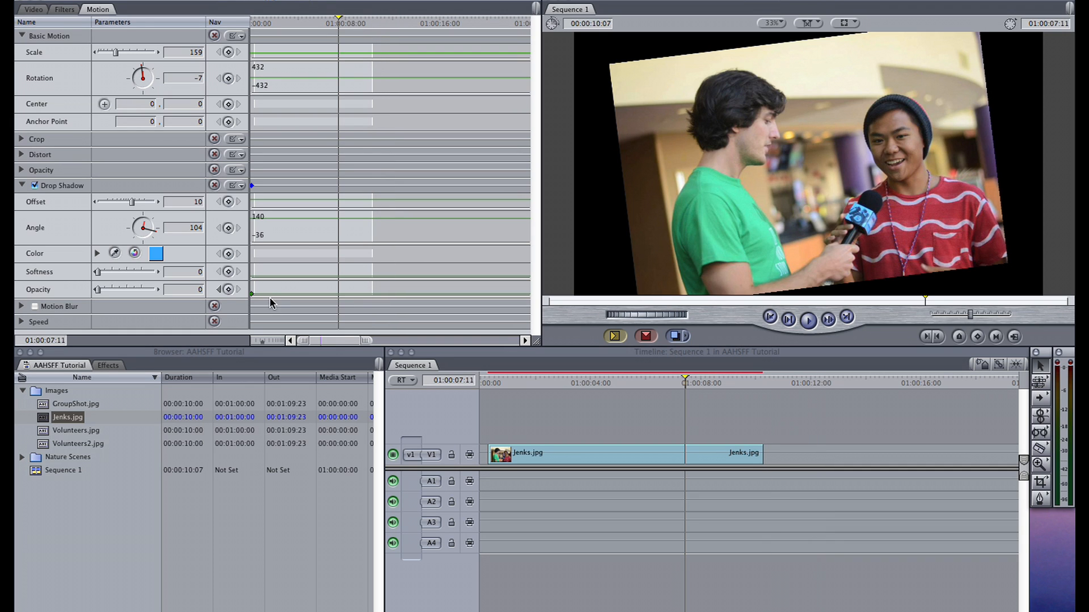
{"action": "left_click", "coordinate": [228, 290]}
- Render the sequence and play the shadow's opacity fade-in from near the clip's start
{"action": "left_click", "coordinate": [533, 385]}
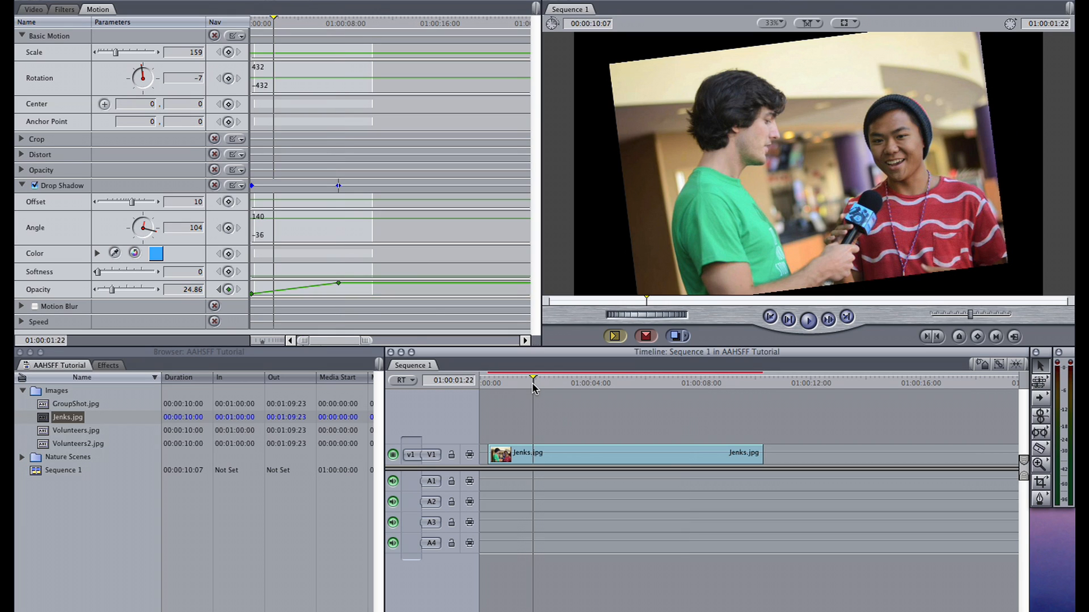
{"action": "key", "text": "alt+r"}
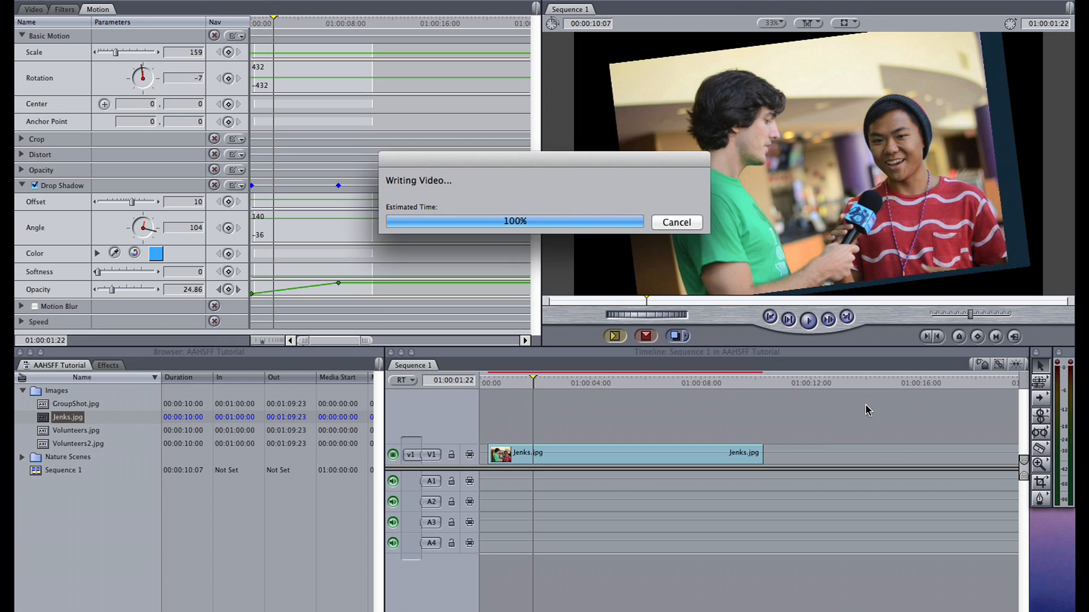
{"action": "left_click", "coordinate": [496, 383]}
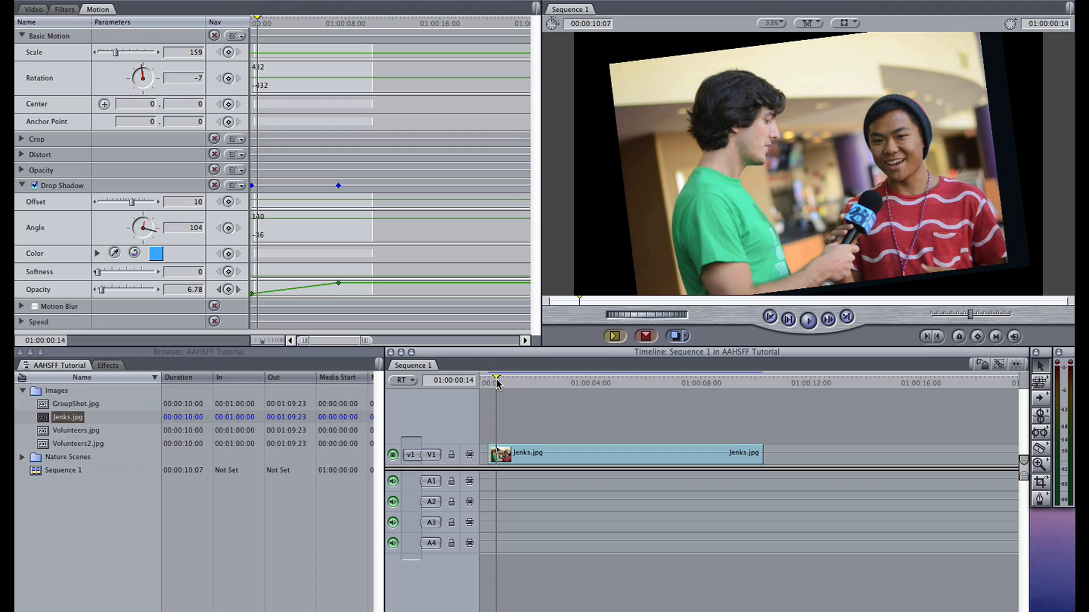
{"action": "key", "text": "space"}
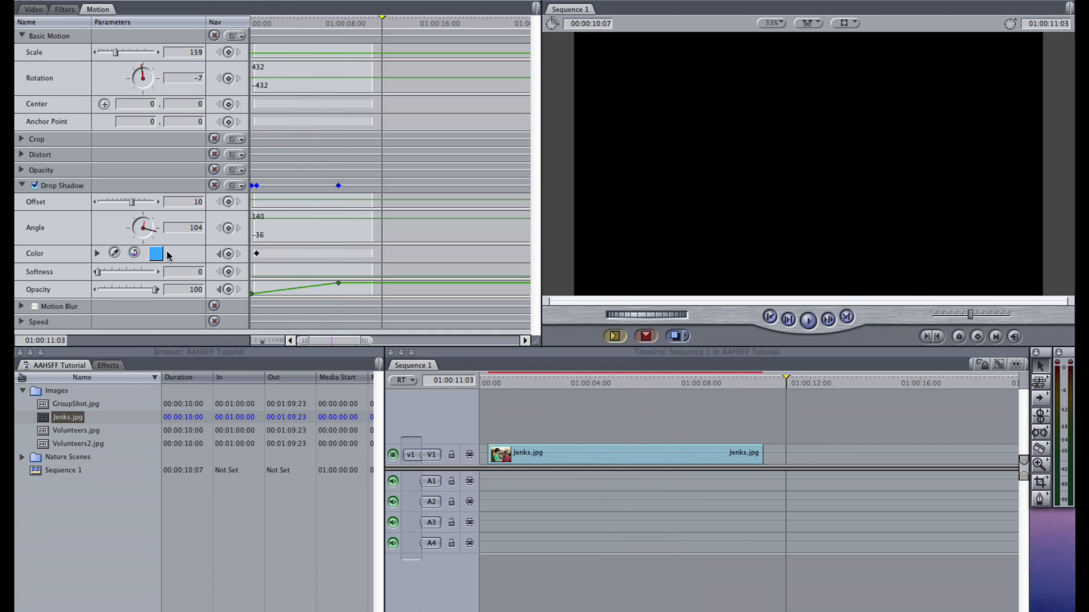
- Add a drop shadow color keyframe at 01:00:11:03 by changing the shadow color to pink
{"action": "left_click", "coordinate": [156, 256]}
{"action": "left_click_drag", "start_coordinate": [590, 249], "coordinate": [574, 264]}
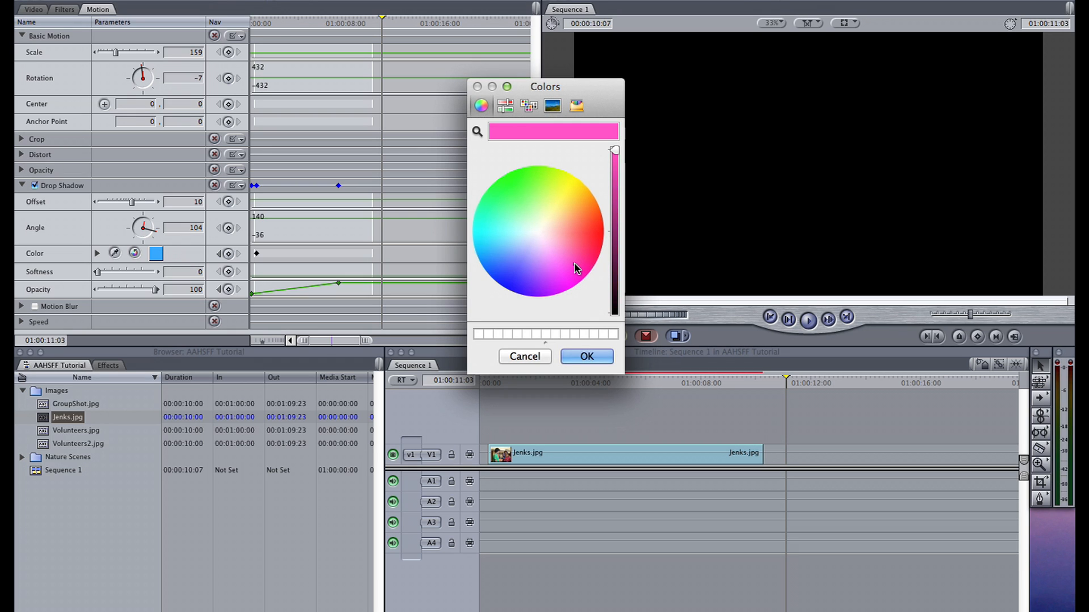
{"action": "left_click", "coordinate": [586, 356]}
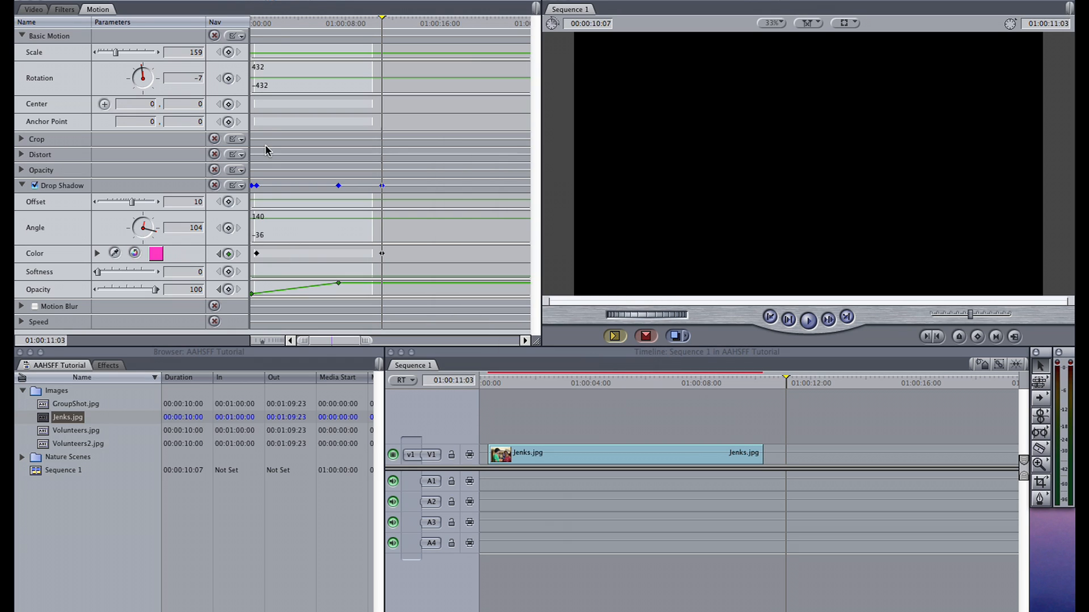
- Render the sequence again and play the shadow's color transition from the beginning of the clip
{"action": "left_click", "coordinate": [263, 24]}
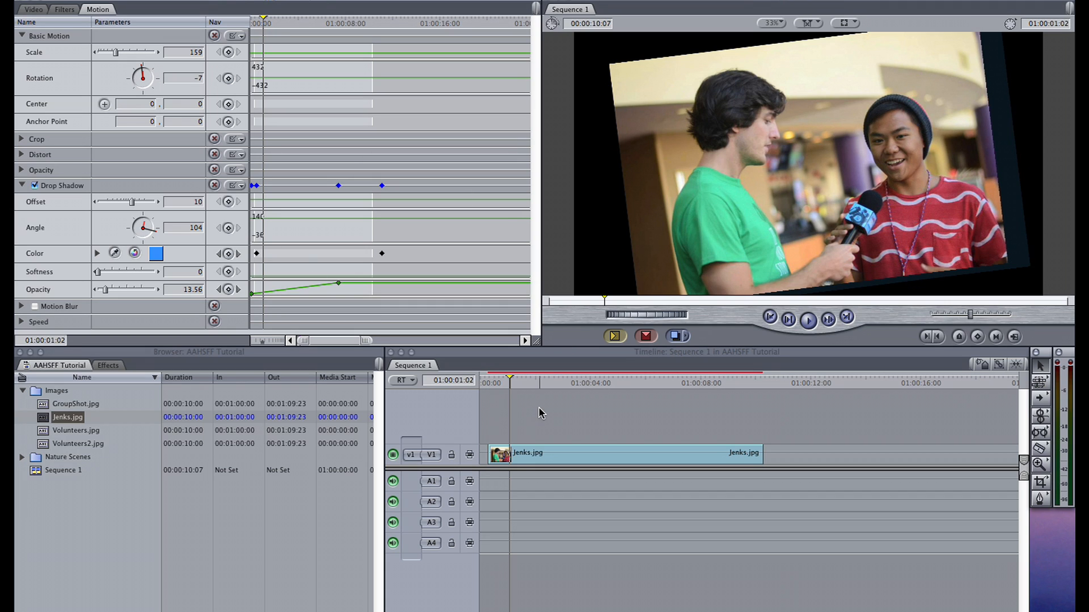
{"action": "key", "text": "super+r"}
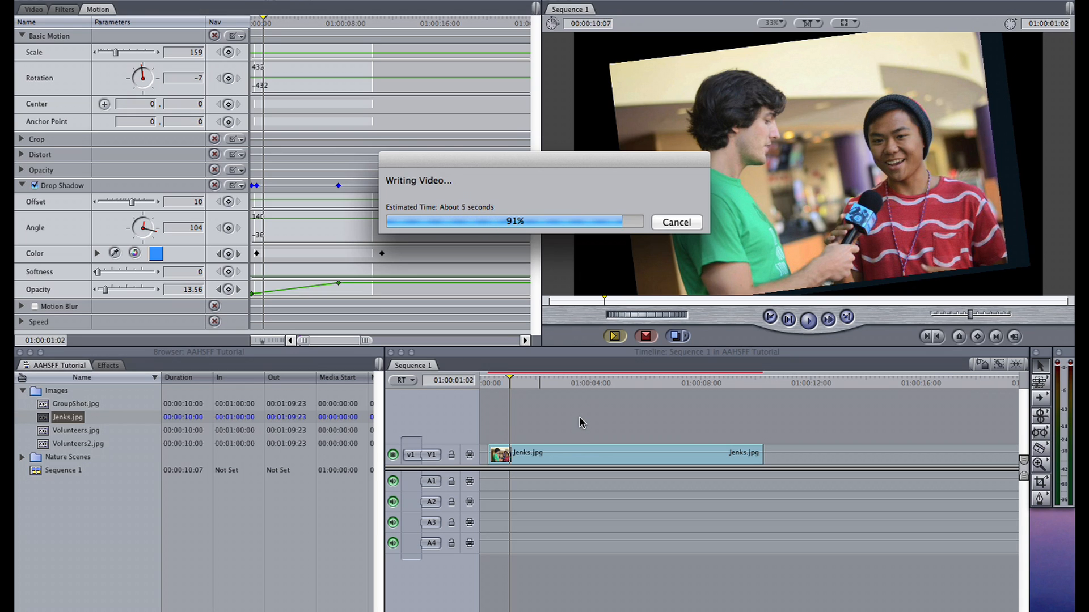
{"action": "left_click", "coordinate": [493, 383]}
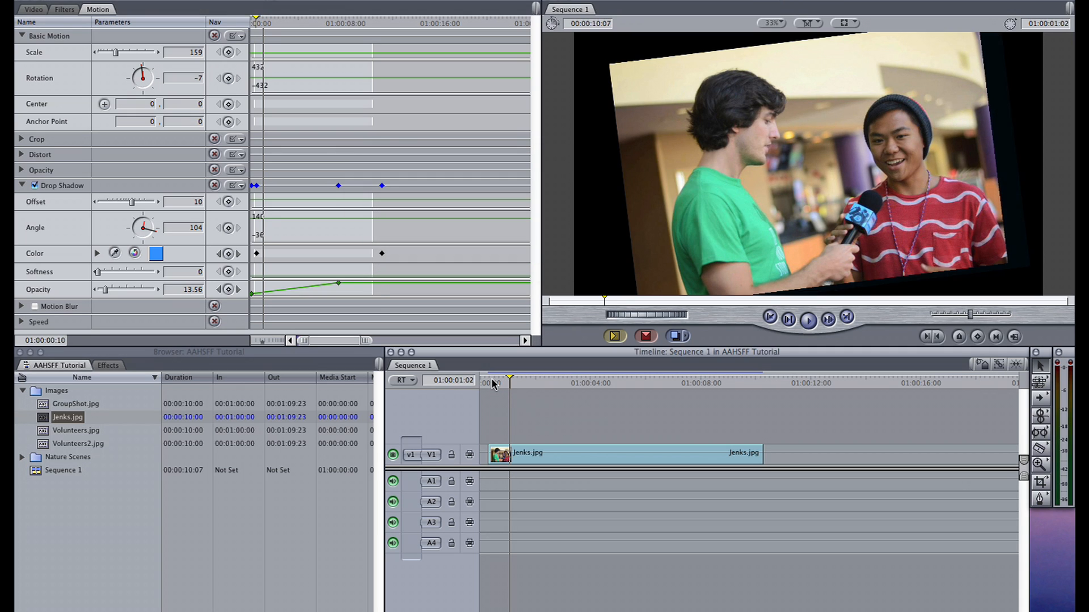
{"action": "key", "text": "space"}
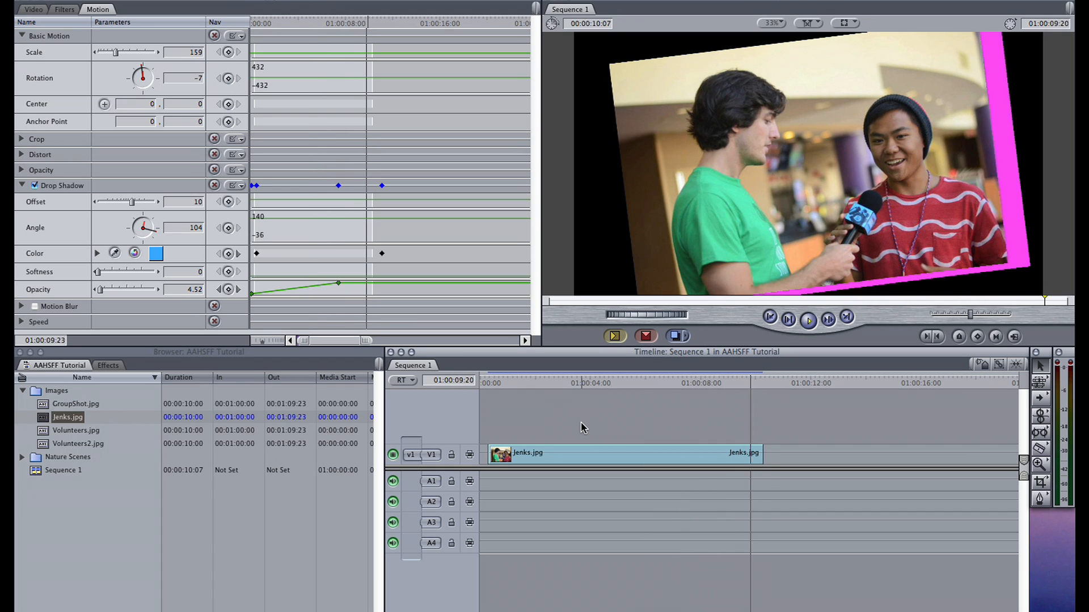
- Keyframe the drop shadow's angle from 104 at the clip's start to 249 at 01:00:11:15, and preview the shadow's movement
{"action": "left_click", "coordinate": [258, 23]}
{"action": "left_click_drag", "start_coordinate": [258, 23], "coordinate": [253, 23]}
{"action": "left_click", "coordinate": [228, 228]}
{"action": "left_click", "coordinate": [388, 23]}
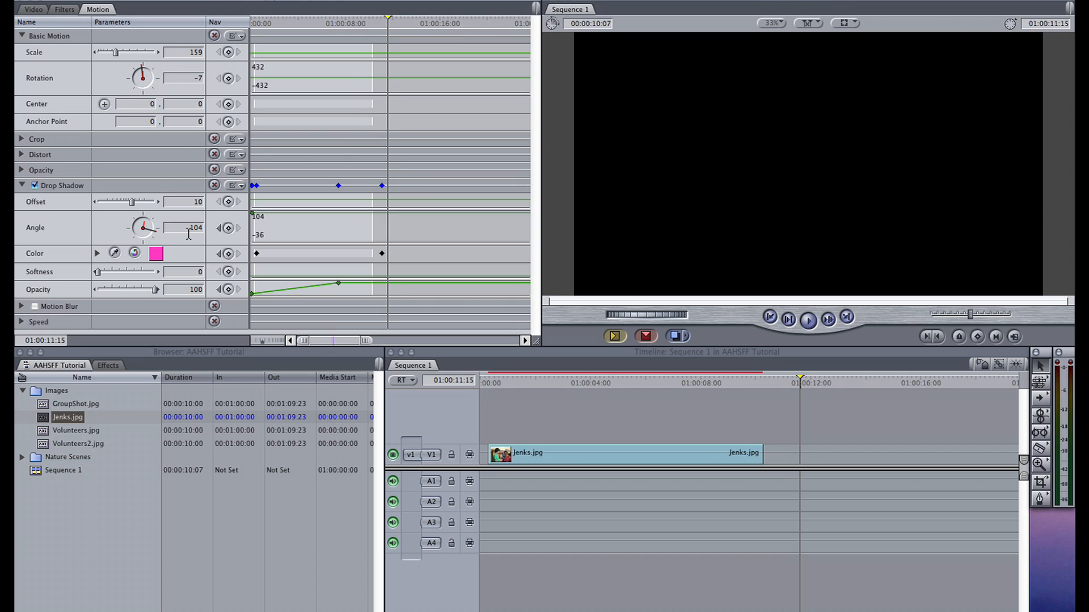
{"action": "left_click_drag", "start_coordinate": [155, 232], "coordinate": [127, 234]}
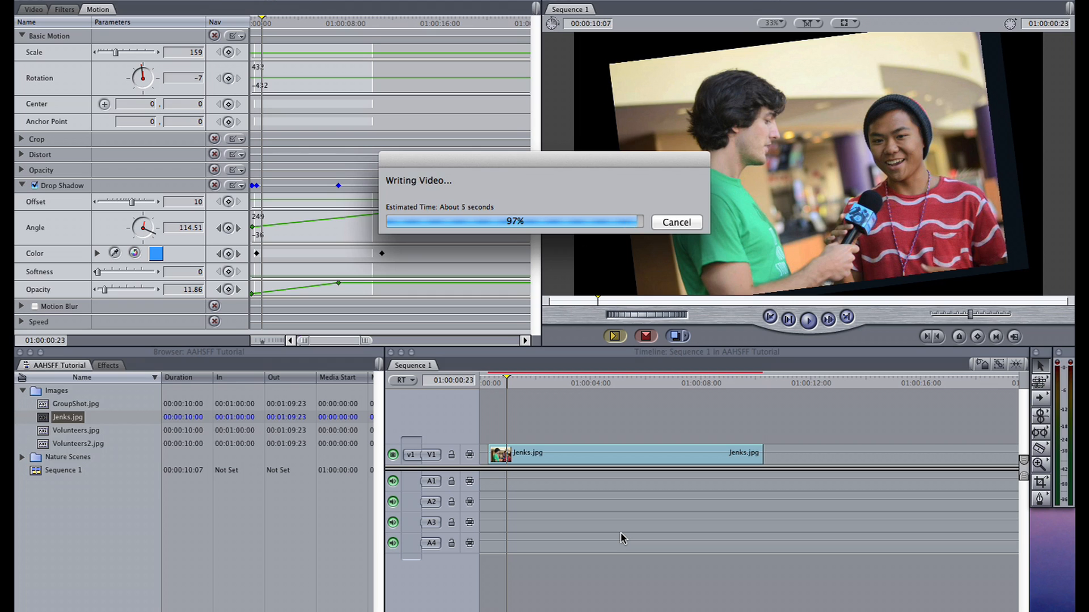
{"action": "left_click", "coordinate": [493, 381]}
{"action": "key", "text": "space"}
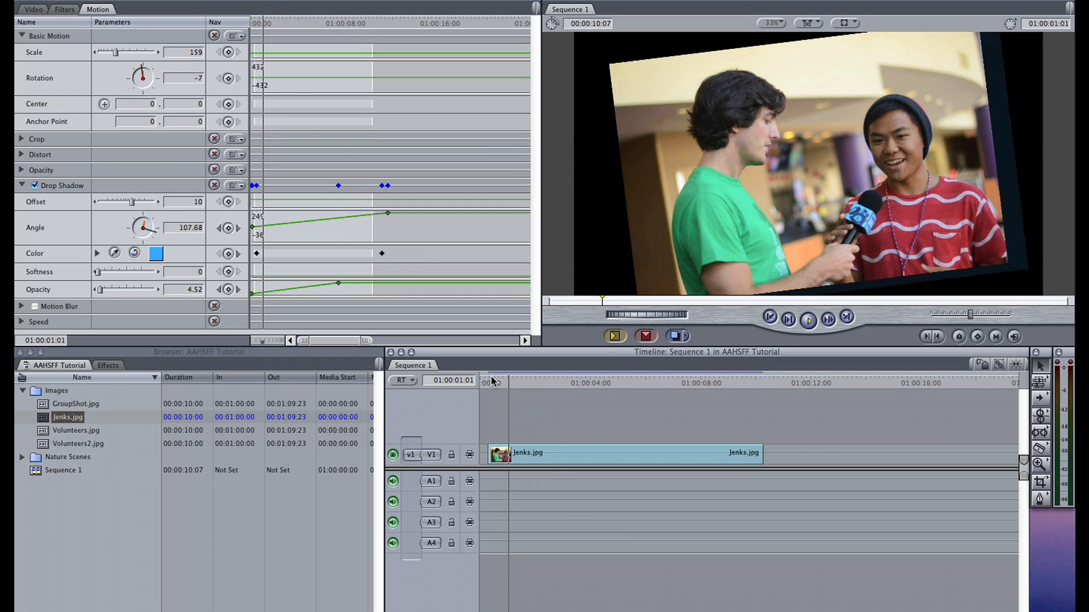